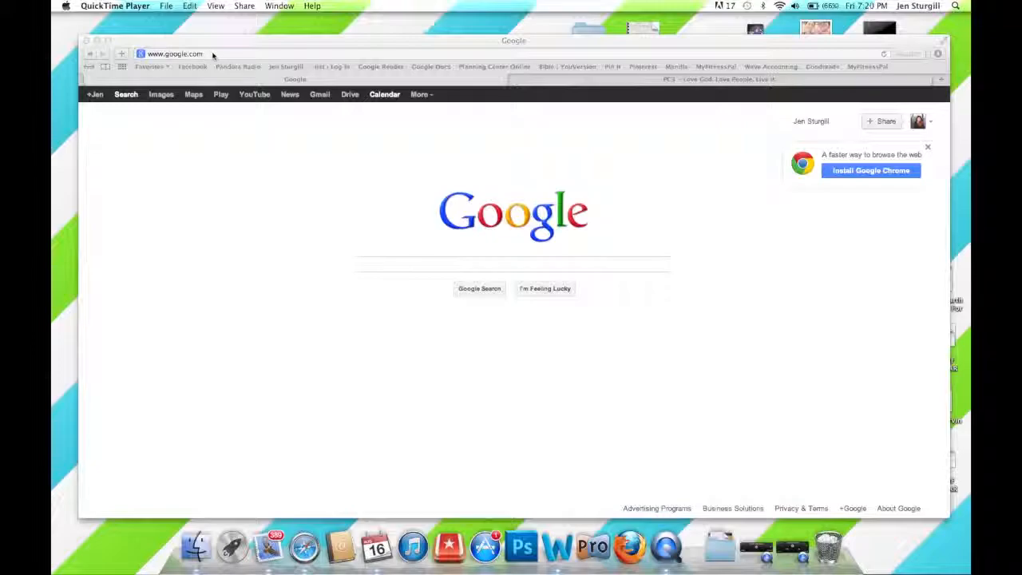
left_click(211, 53)
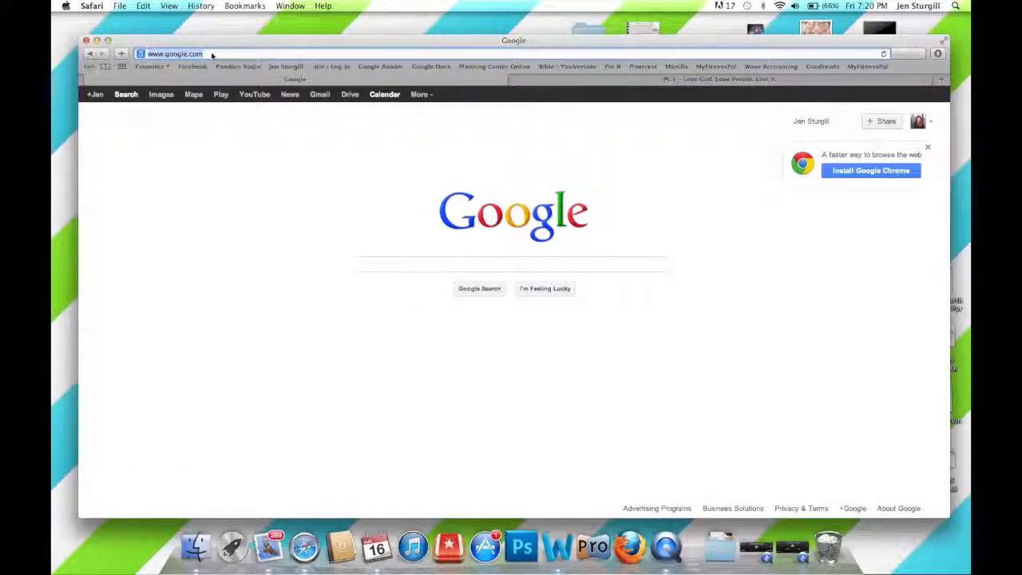
type("www.")
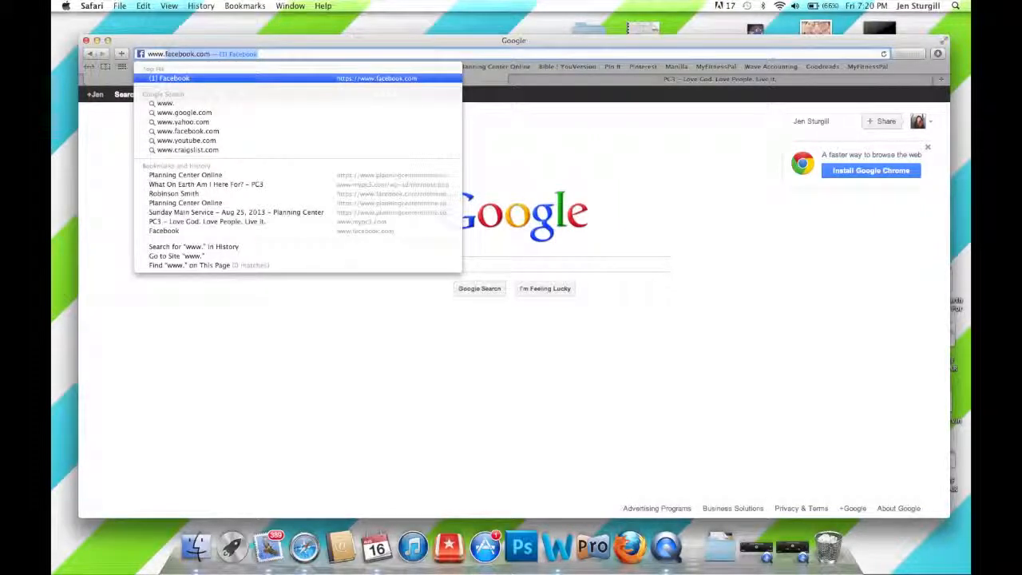
type("mypc3")
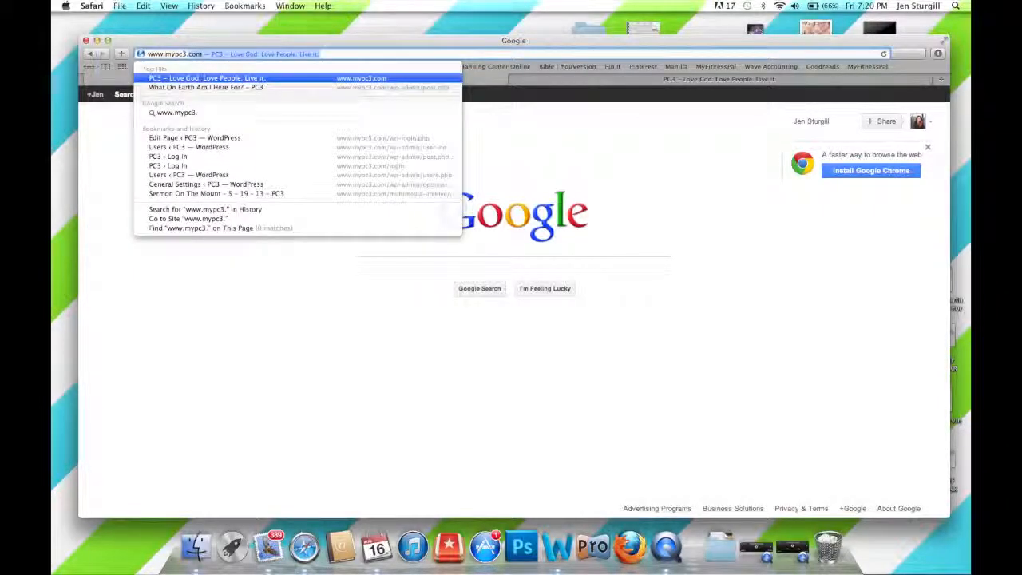
type(".com/l")
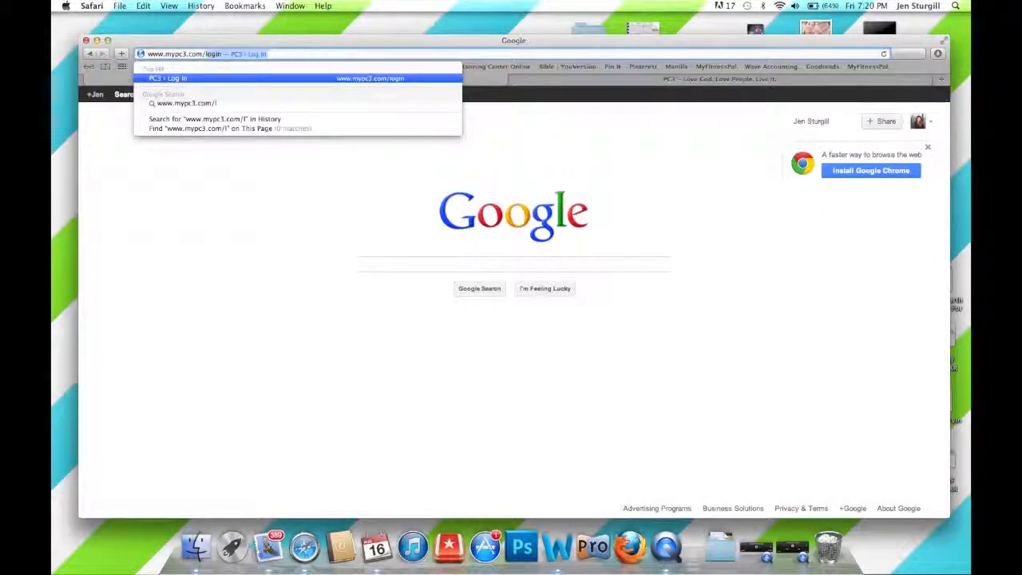
key("Return")
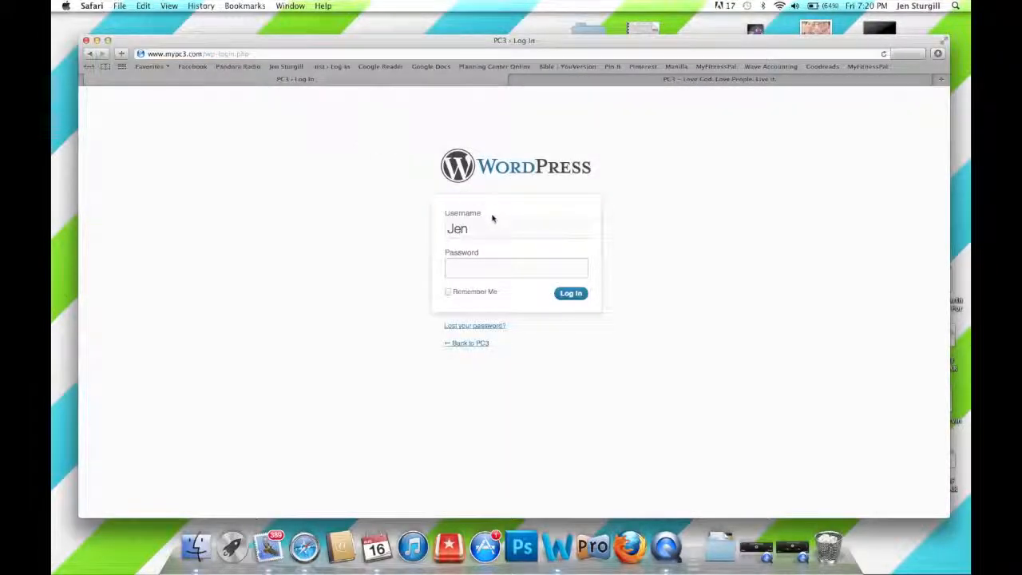
- Enter the account password and log in to the WordPress dashboard
type("•••••••••")
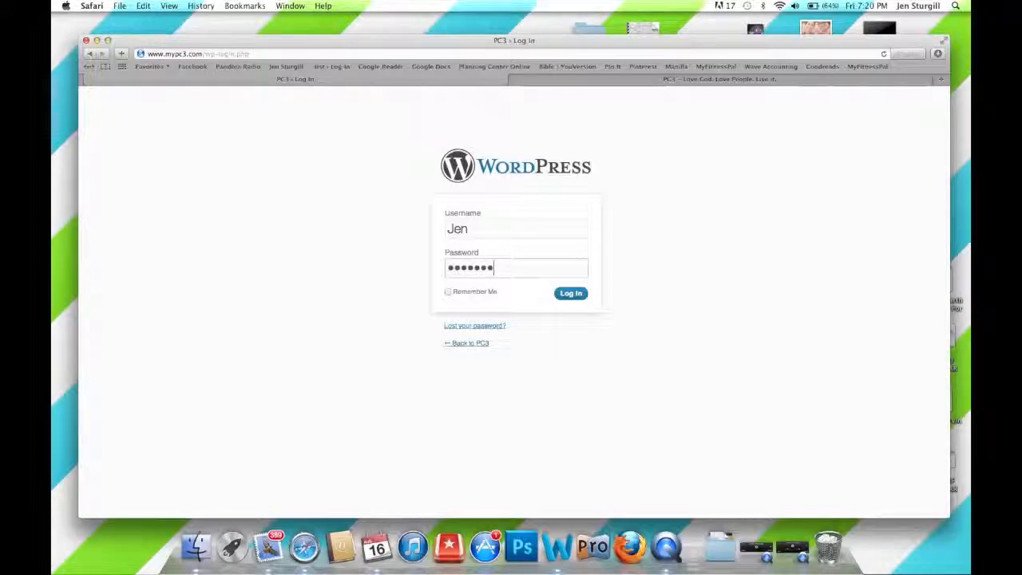
left_click(570, 293)
left_click(569, 142)
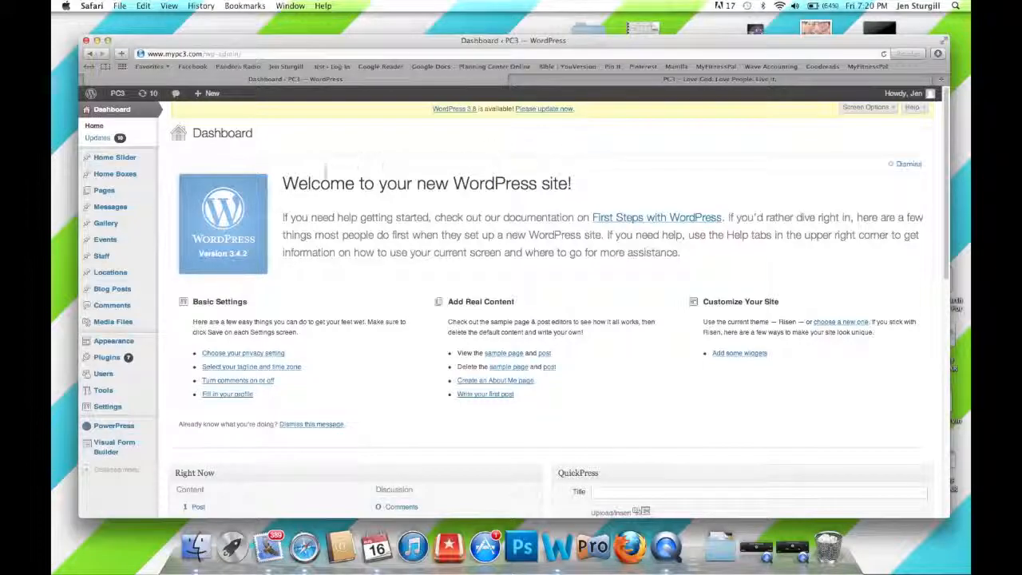
- Go to the list of all events and open the "Our Next Baptism" event for editing
mouse_move(124, 241)
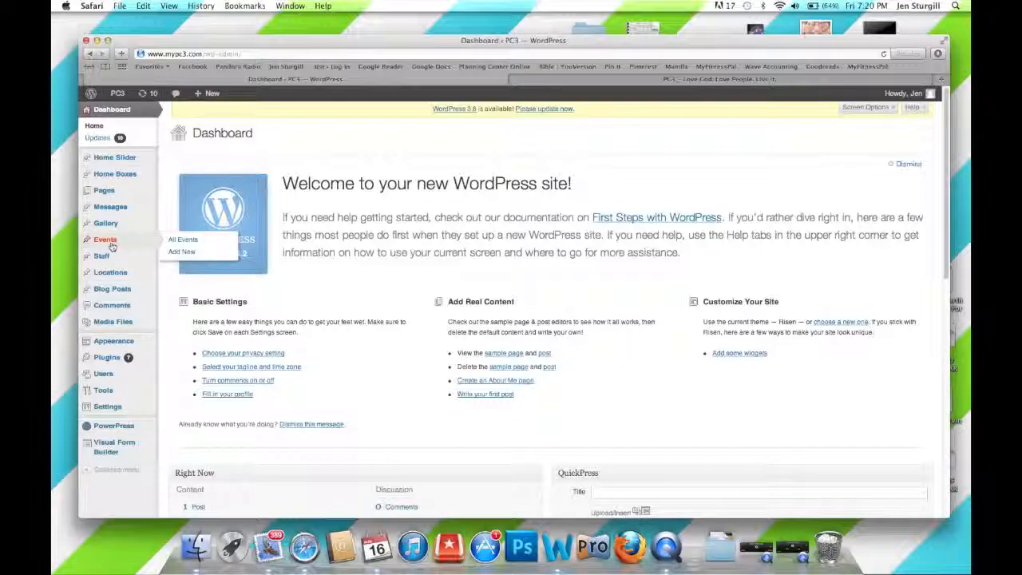
left_click(109, 244)
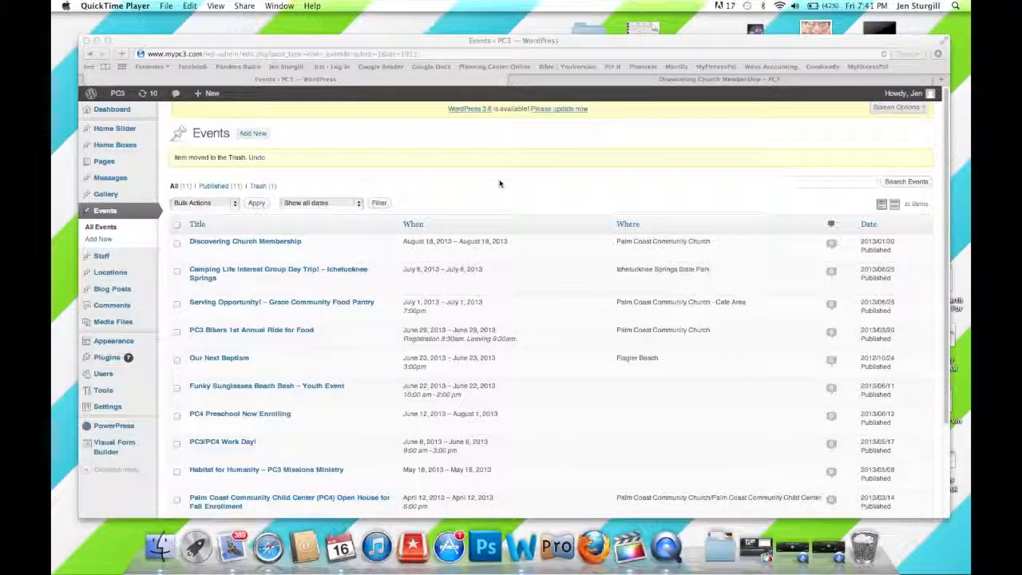
scroll(500, 183, "down", 5)
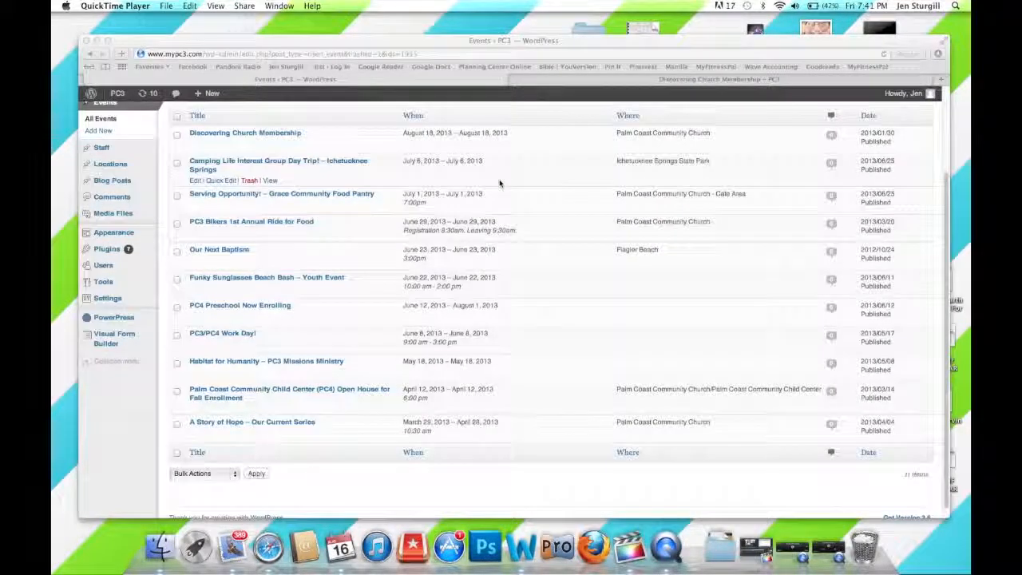
scroll(500, 183, "up", 2)
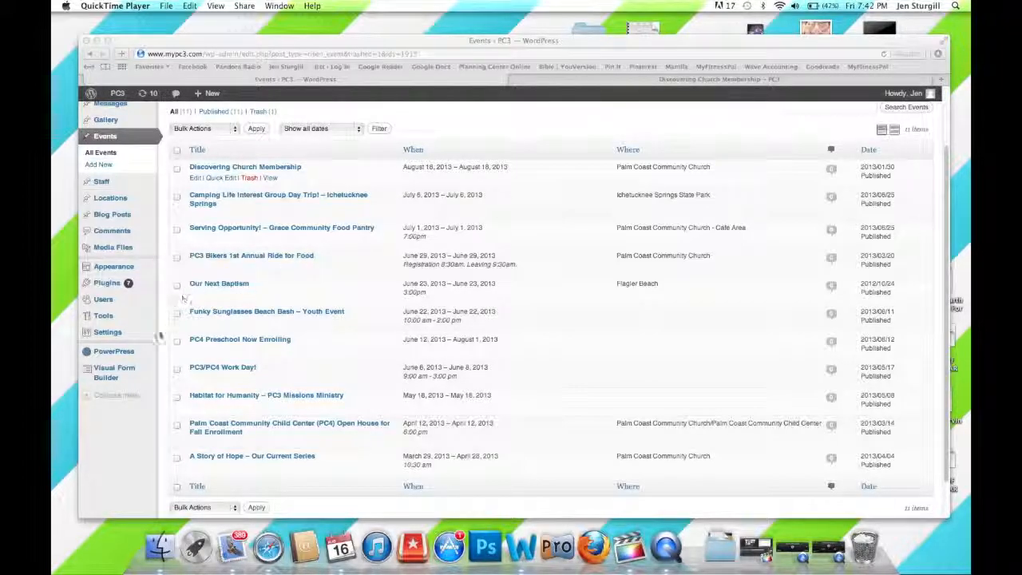
left_click(115, 420)
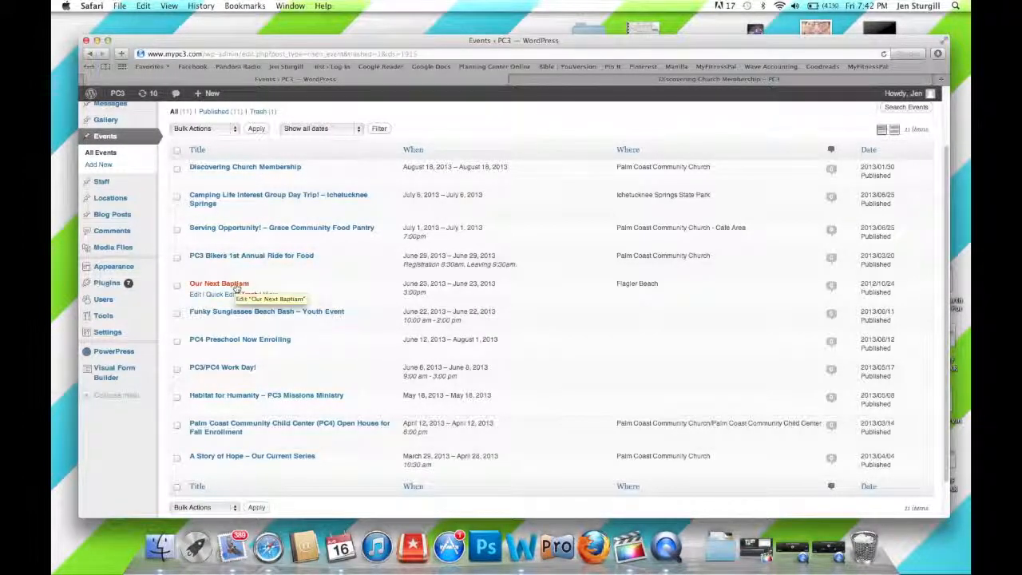
left_click(196, 296)
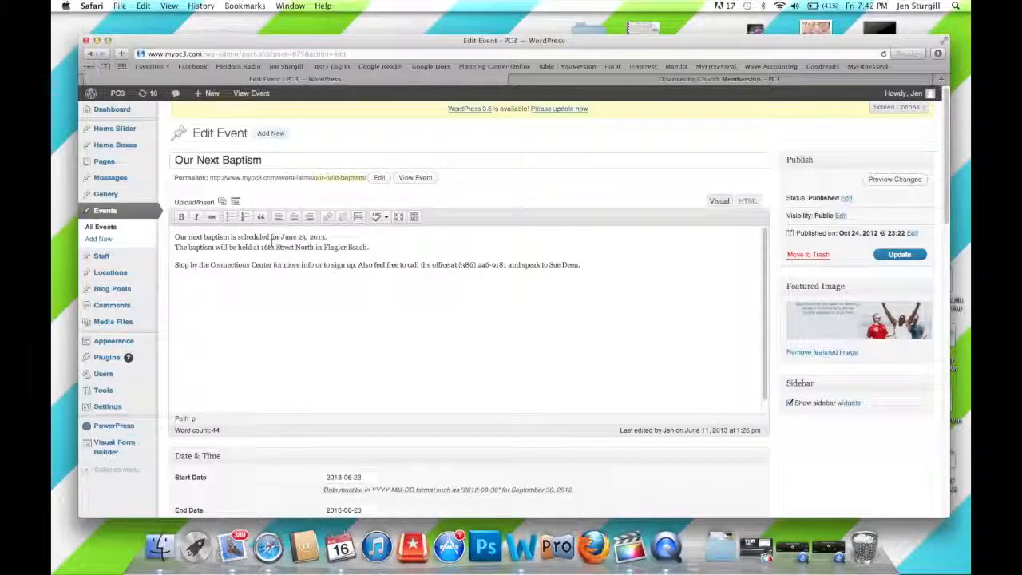
- Examine the baptism event's description, date and time, venue, address and Google Map settings
scroll(427, 310, "down", 3)
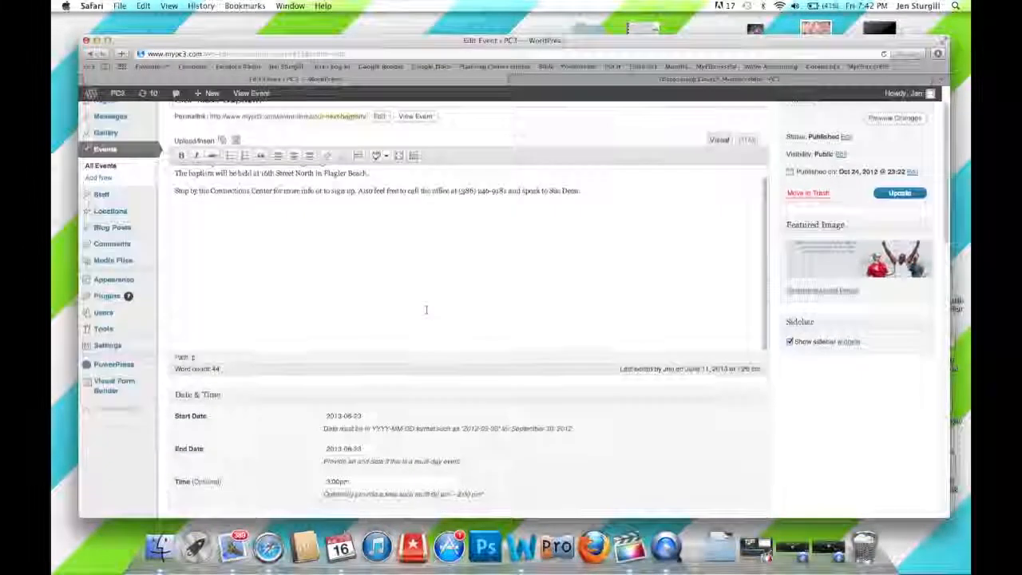
scroll(427, 309, "down", 3)
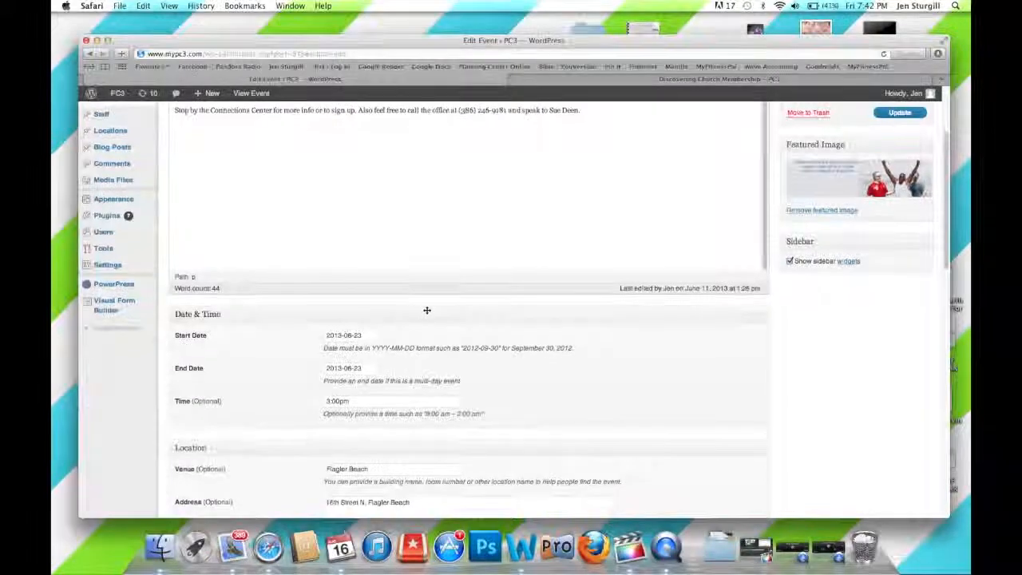
scroll(426, 310, "down", 2)
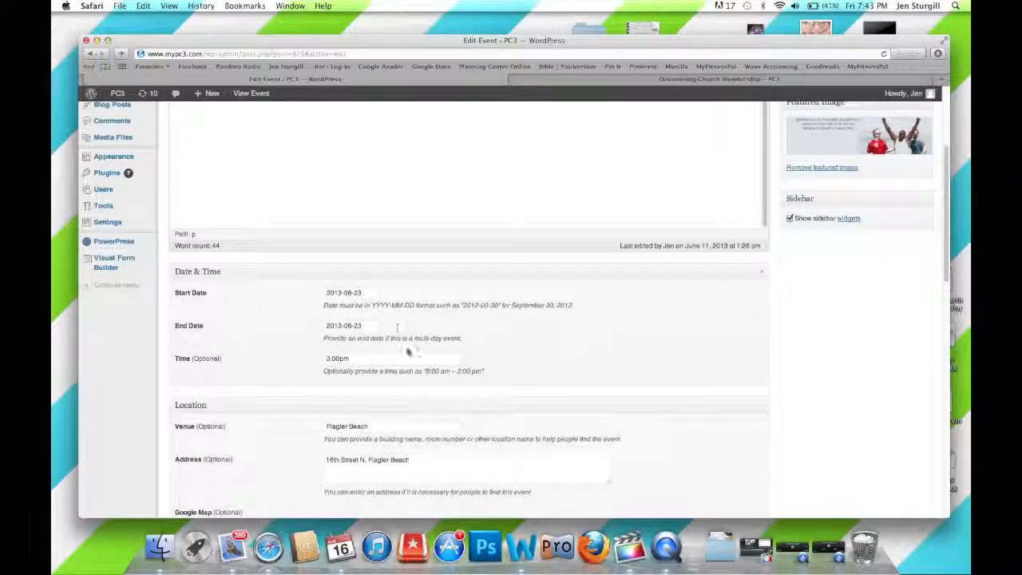
scroll(448, 366, "down", 1)
scroll(447, 365, "down", 5)
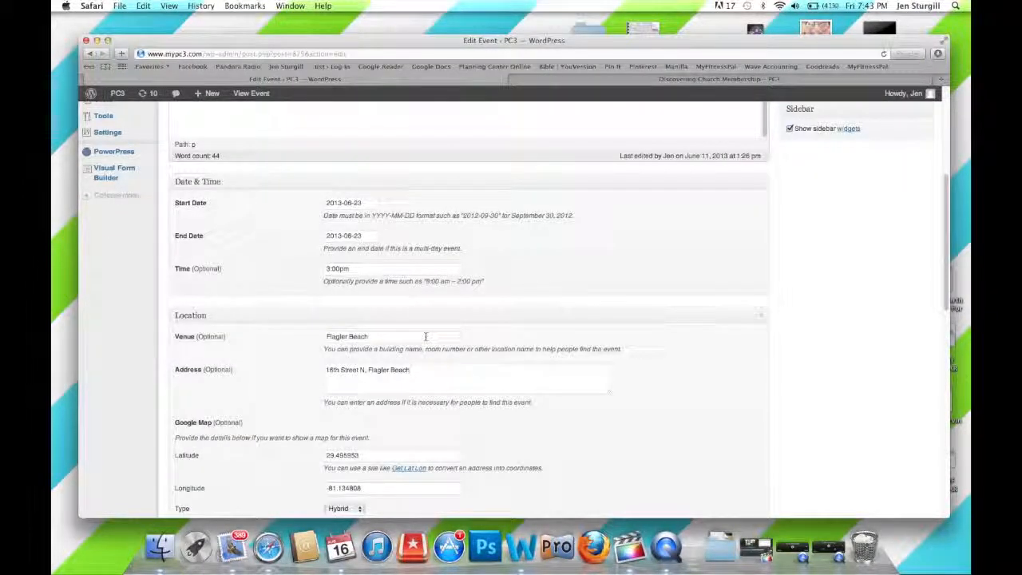
scroll(439, 388, "down", 3)
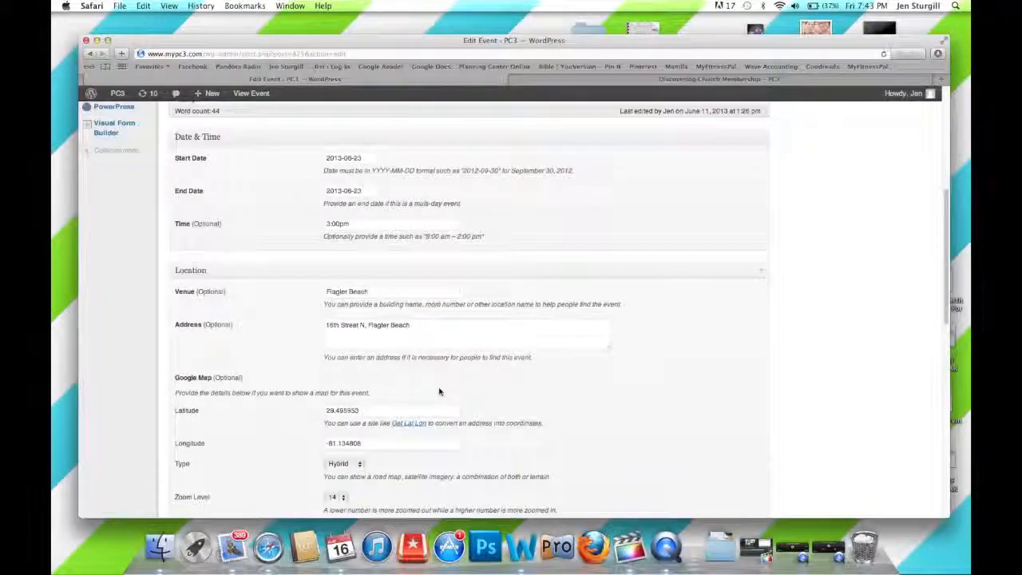
scroll(438, 392, "down", 3)
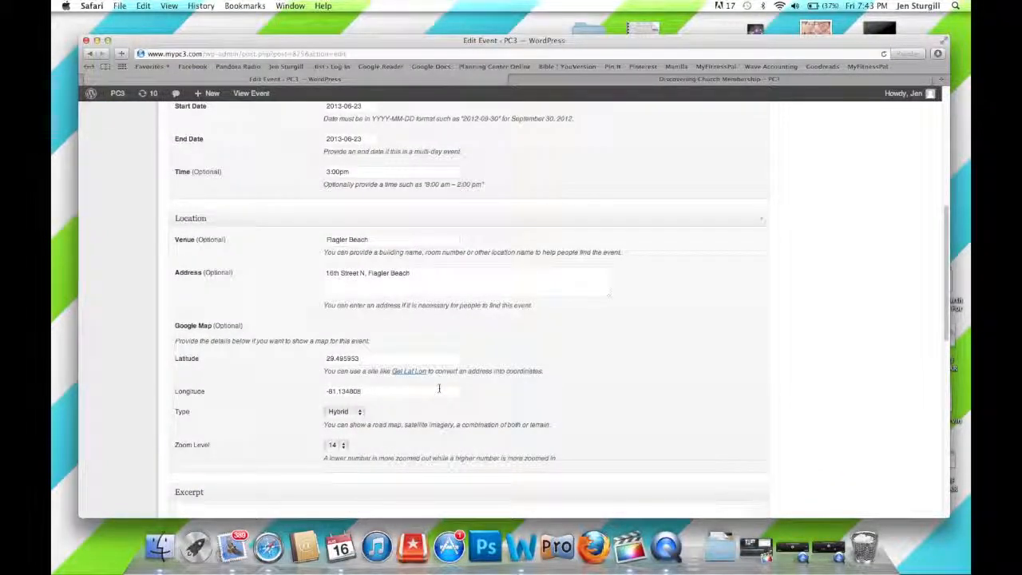
scroll(438, 389, "up", 10)
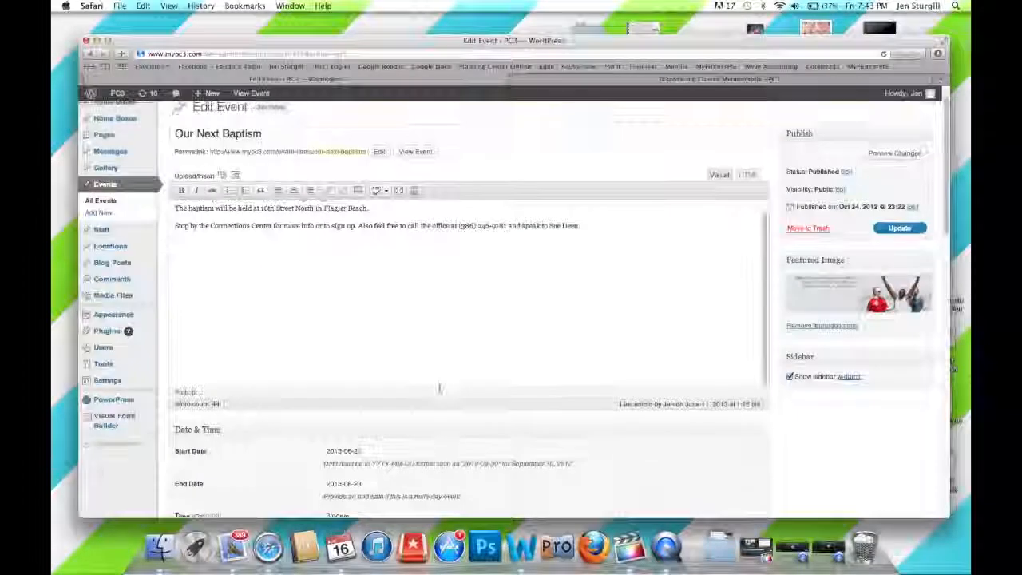
scroll(438, 391, "up", 2)
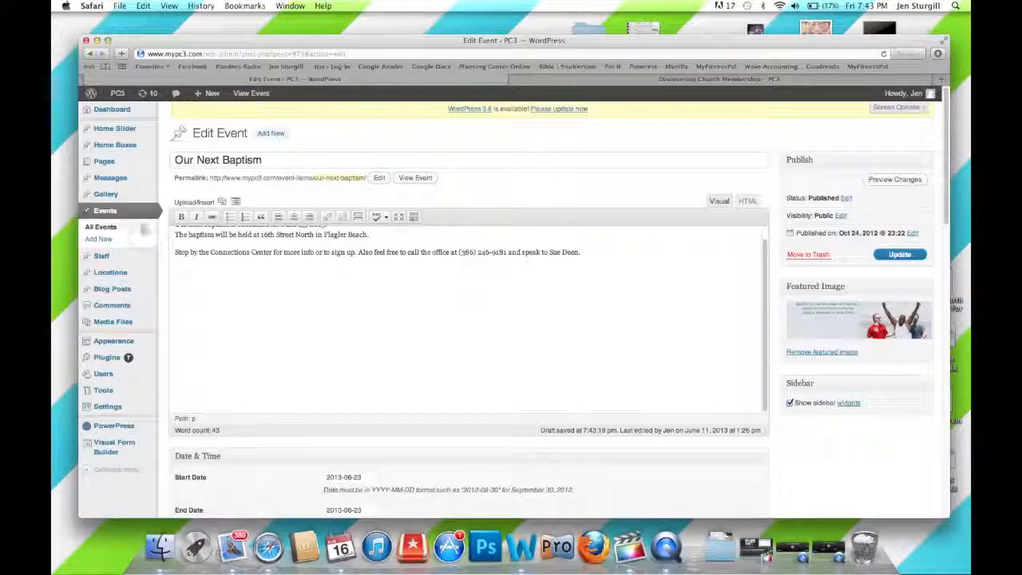
- Return to the events list and add a new event titled "PC3 Membership"
left_click(108, 211)
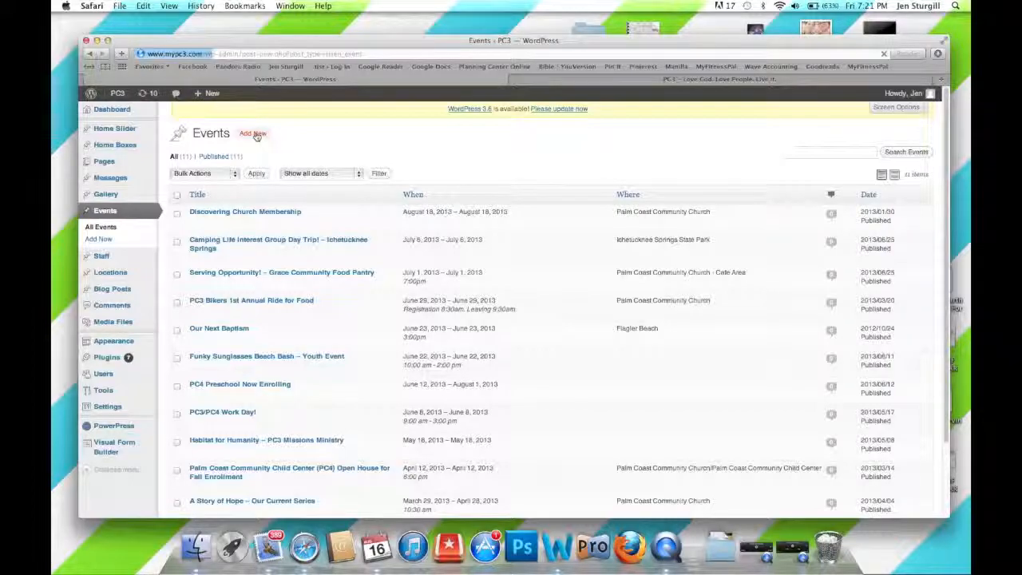
left_click(254, 134)
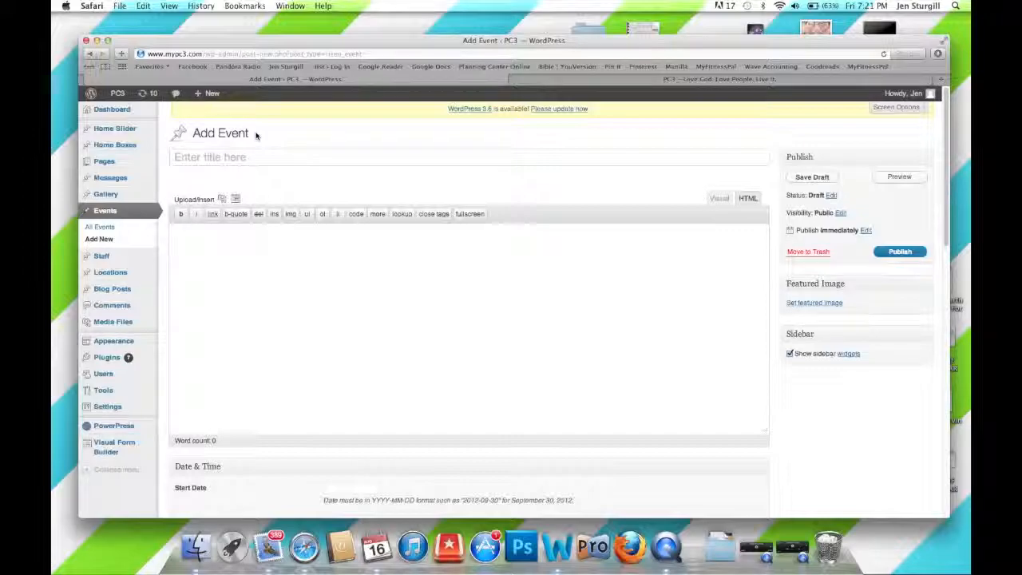
type("PC3")
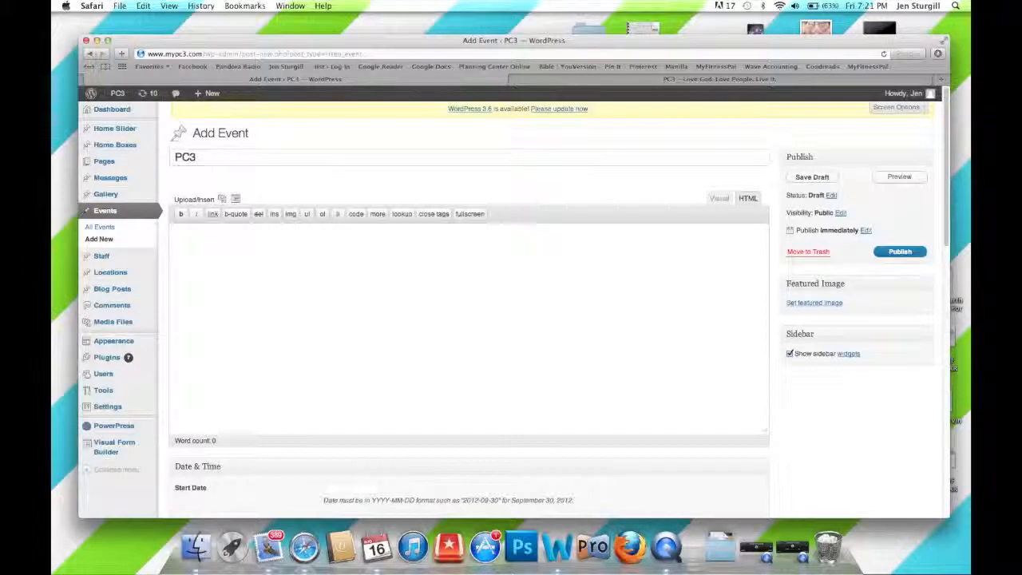
type(" Membership")
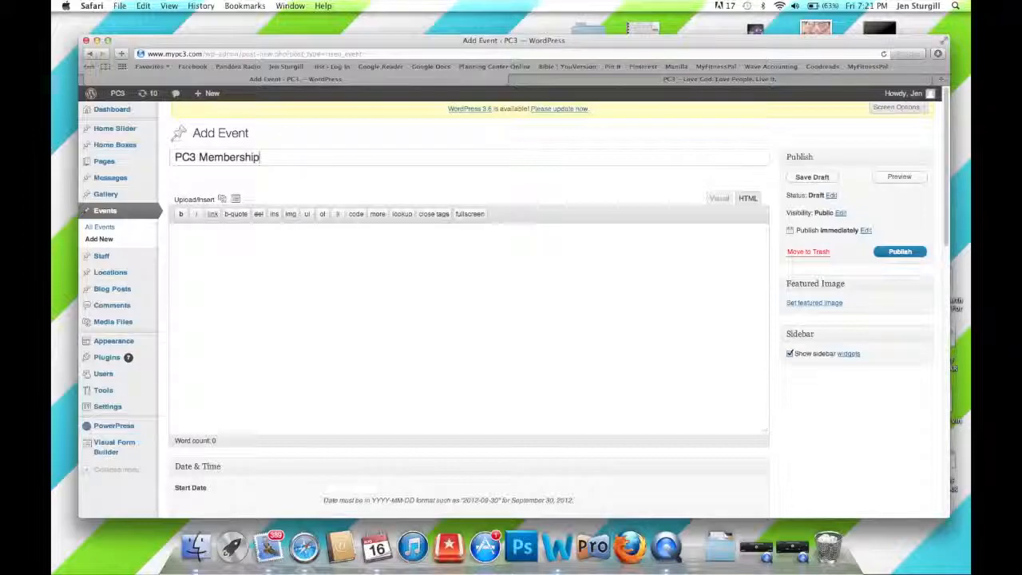
- Switch the event description to the Visual editor and view the Add Media dialog, closing it without adding a file
left_click(222, 301)
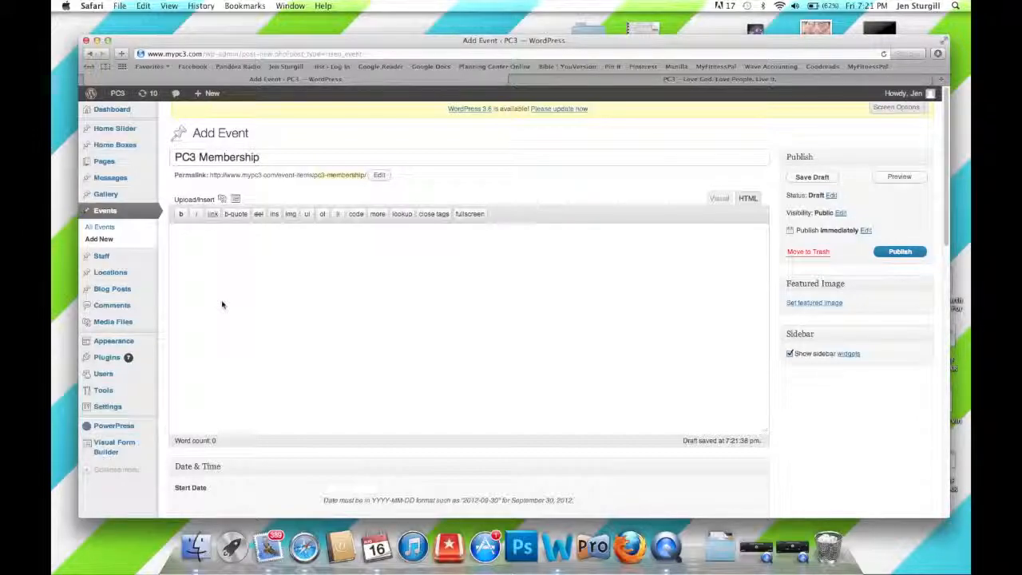
left_click(718, 199)
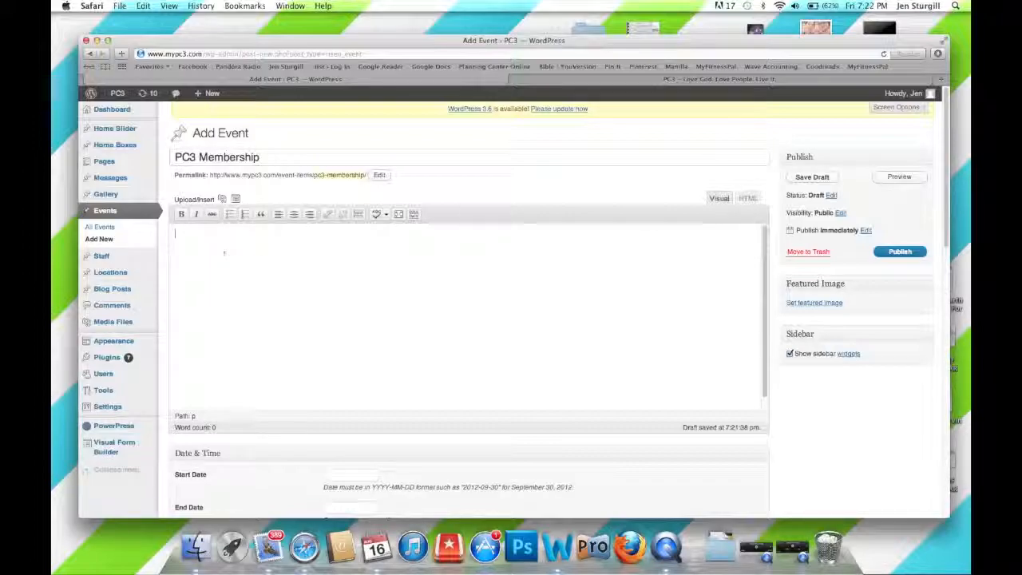
left_click(223, 201)
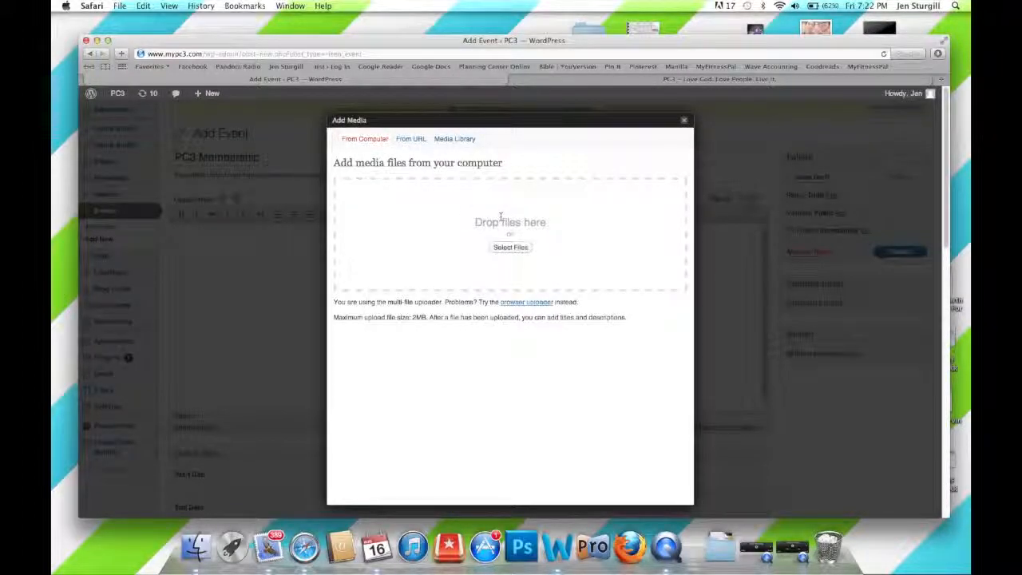
left_click(684, 122)
- Review the new event's start date, end date, time, venue and address fields without filling them in
scroll(563, 248, "down", 3)
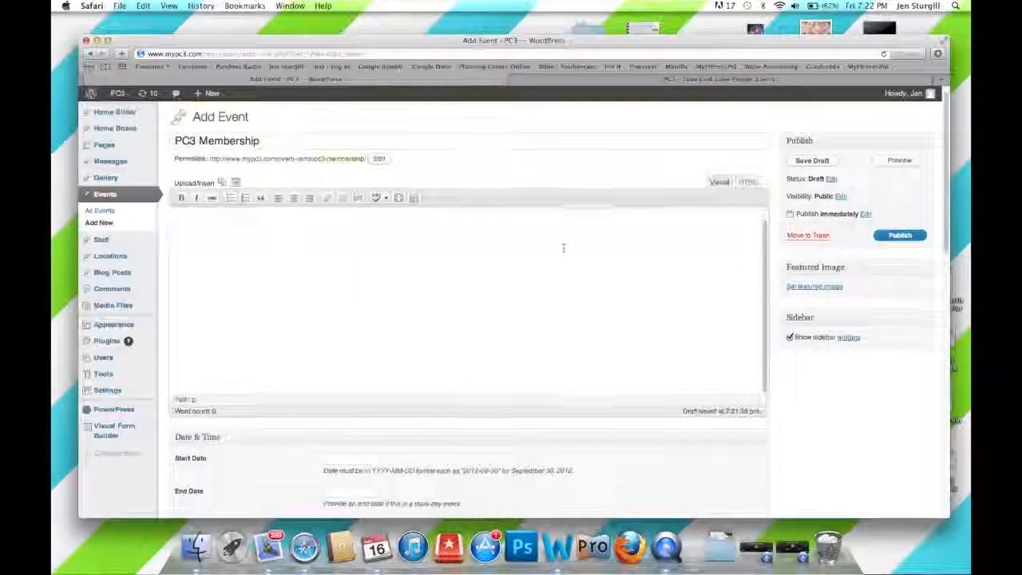
scroll(563, 248, "down", 2)
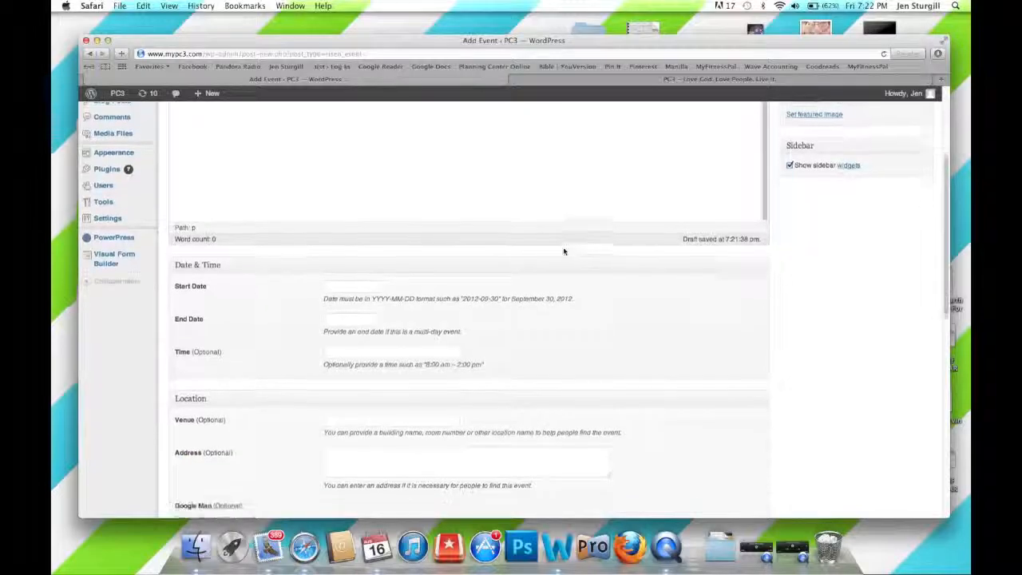
left_click(357, 282)
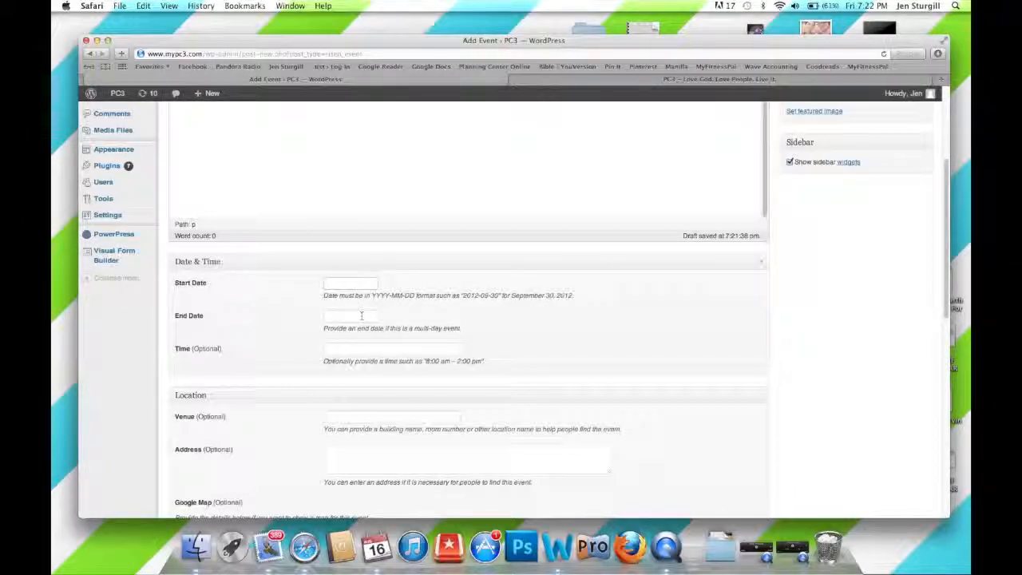
left_click(361, 317)
left_click(370, 348)
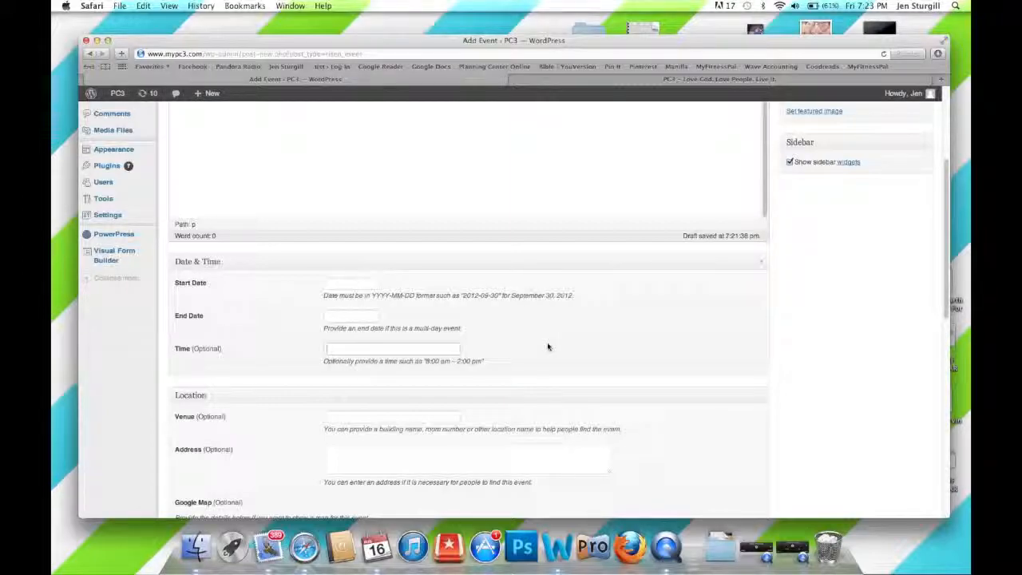
scroll(548, 346, "down", 4)
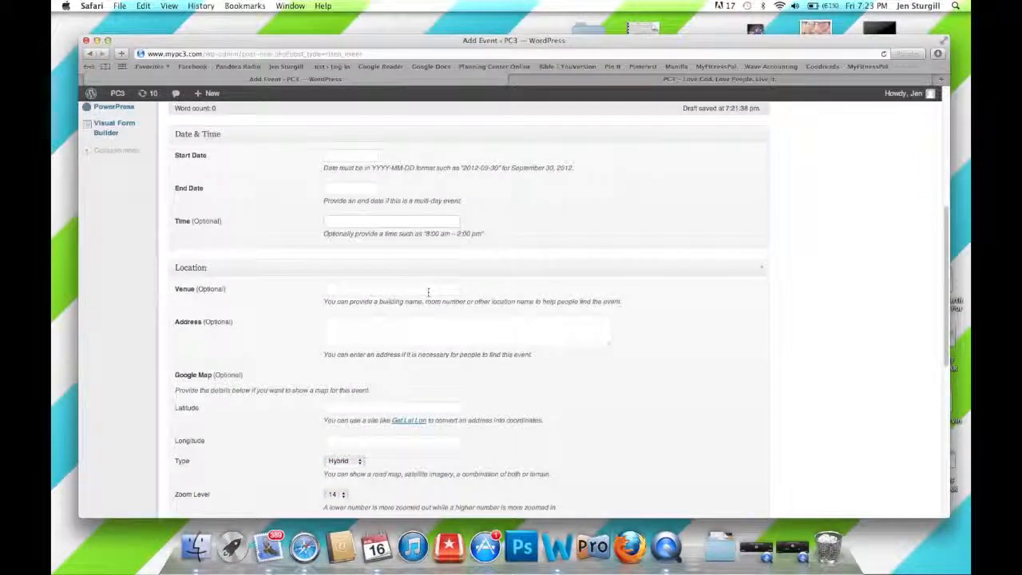
left_click(425, 291)
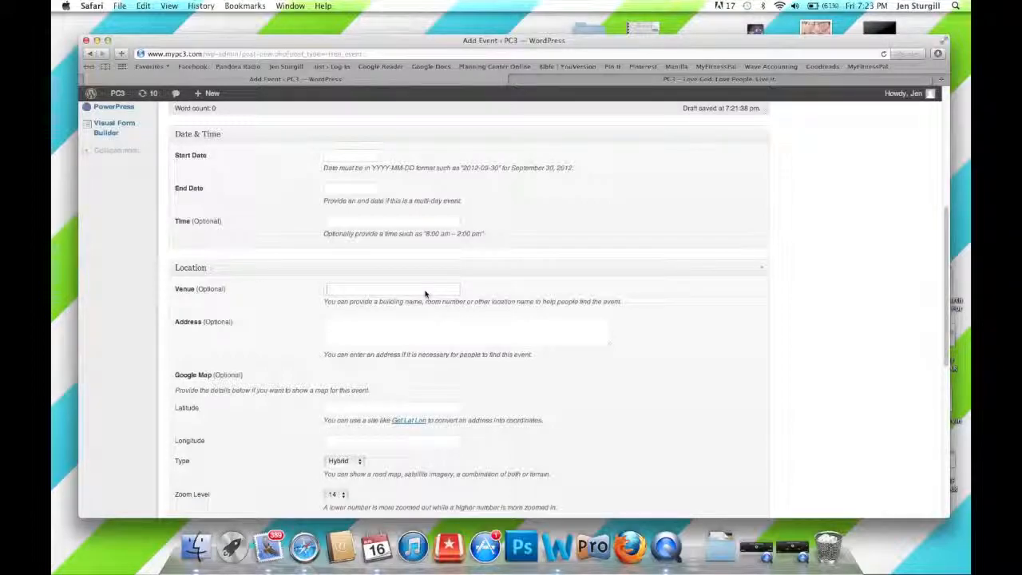
left_click(428, 325)
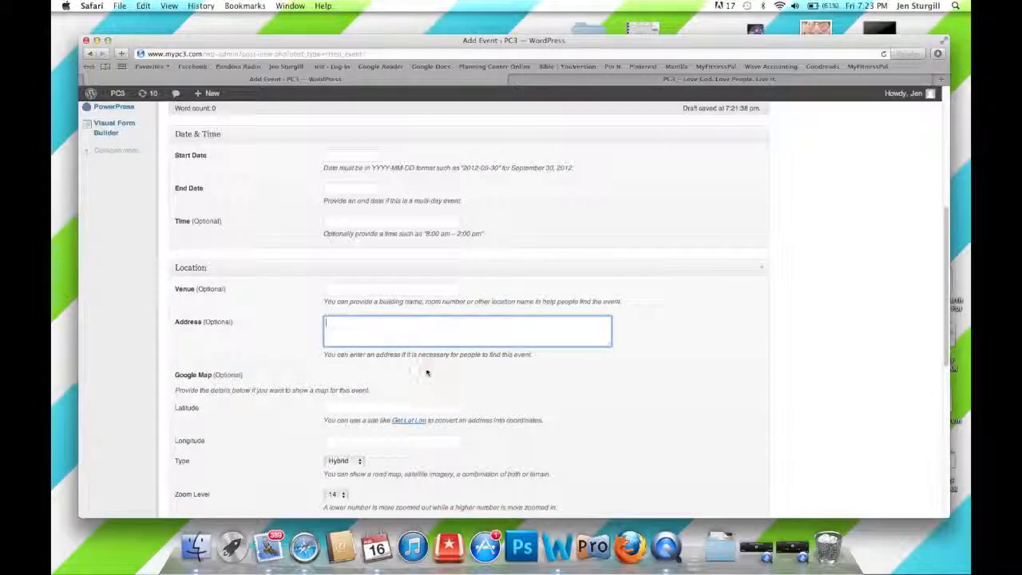
- Review the new event's Google Map, excerpt, discussion and author settings without filling them in
scroll(426, 375, "down", 1)
scroll(426, 379, "down", 2)
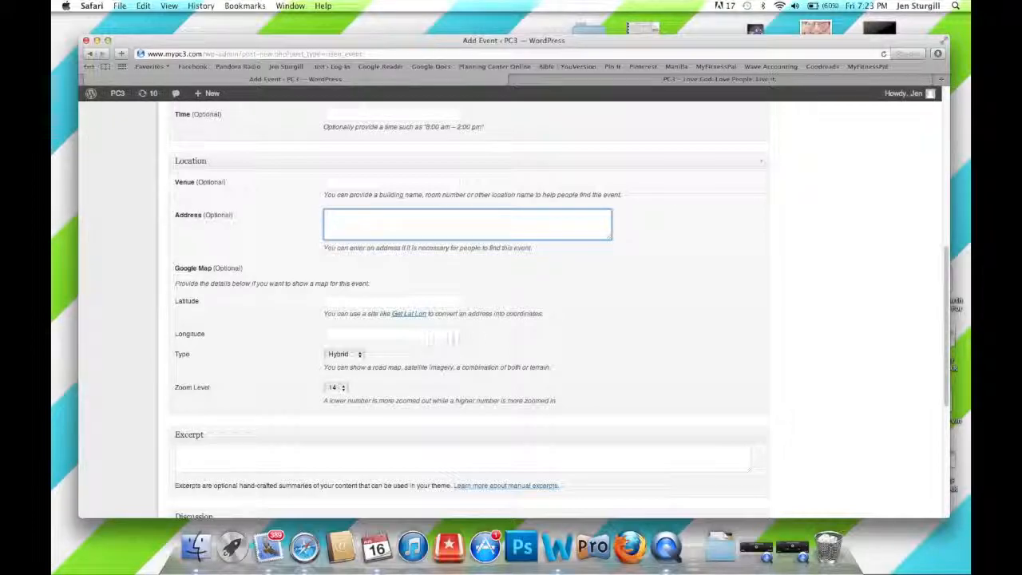
scroll(662, 342, "down", 2)
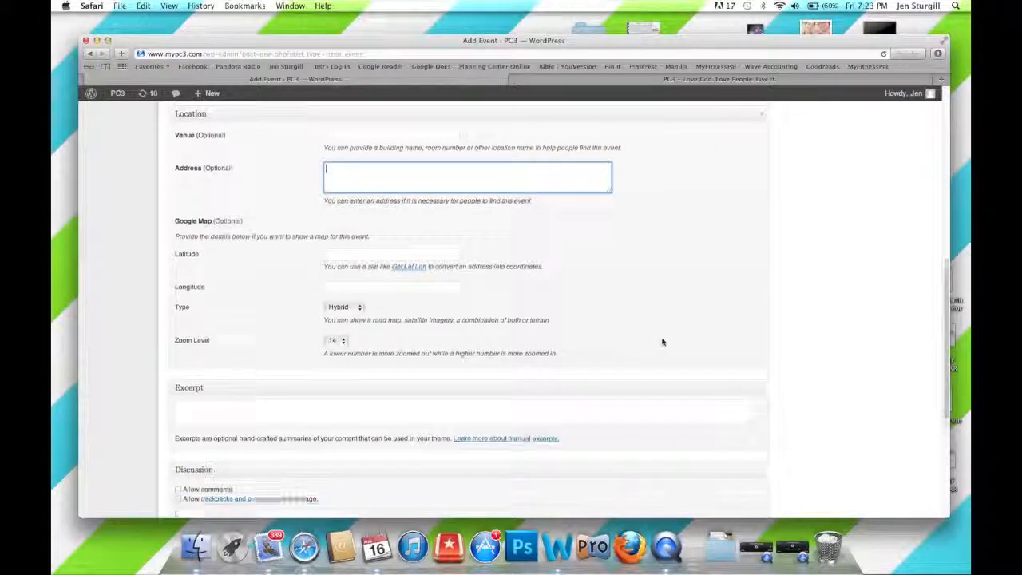
scroll(662, 342, "down", 2)
left_click(642, 353)
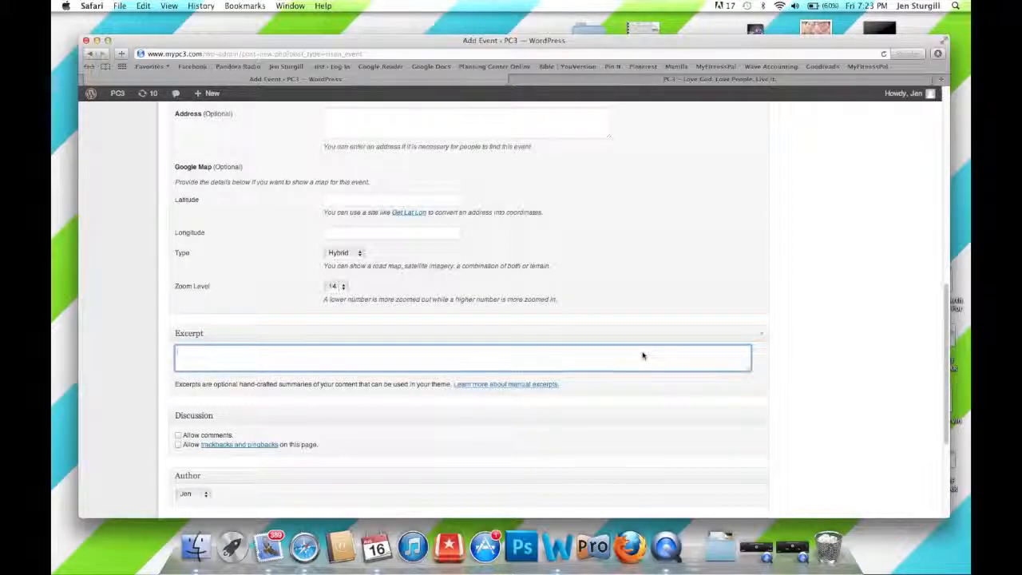
- Switch to the public PC3 home page and examine how the excerpt appears under Upcoming Events
left_click(684, 80)
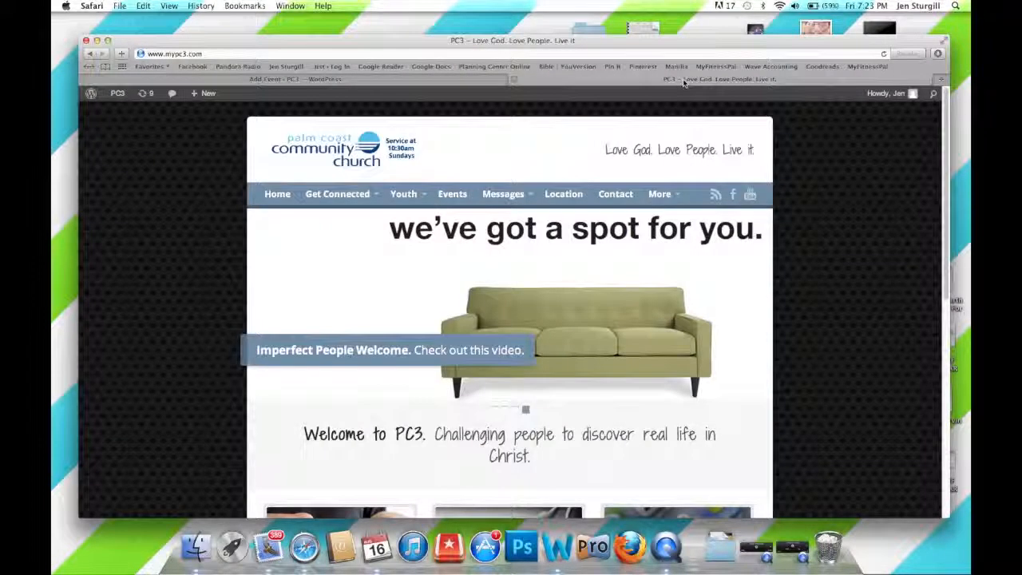
scroll(801, 274, "down", 3)
scroll(802, 274, "down", 4)
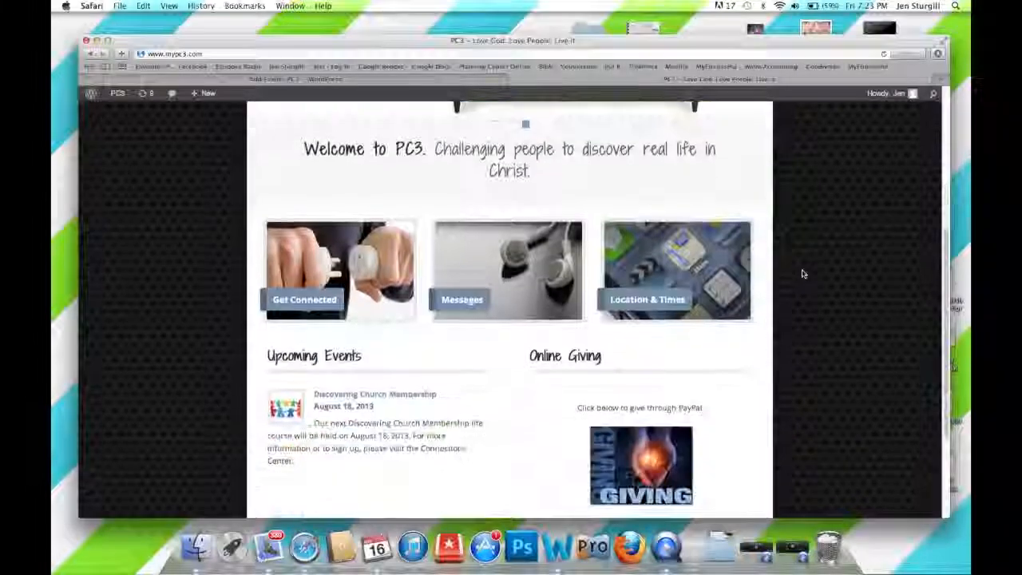
scroll(802, 274, "down", 2)
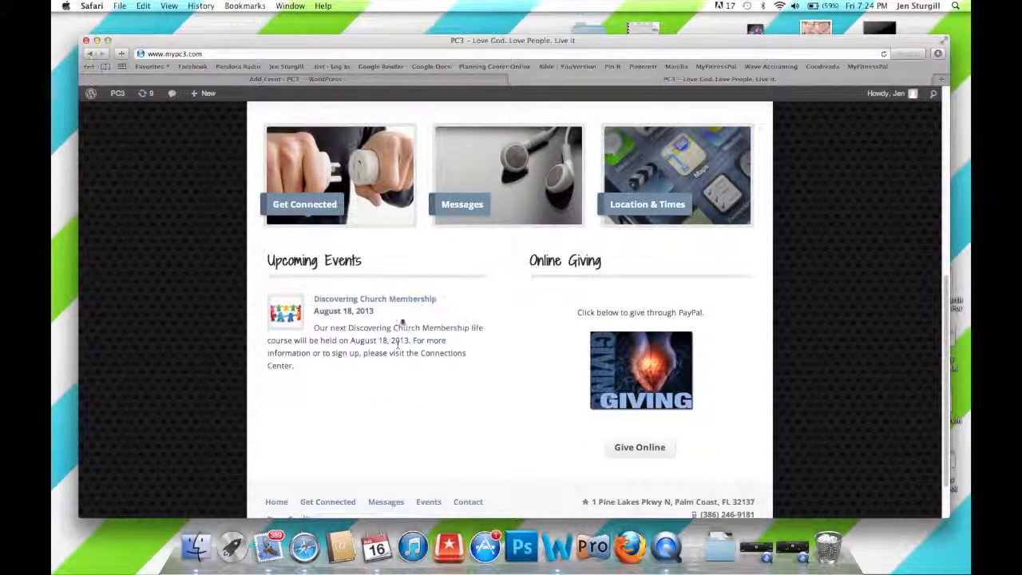
- Return to the Add Event form and review its remaining fields, including the Podcast Episode section
left_click(387, 80)
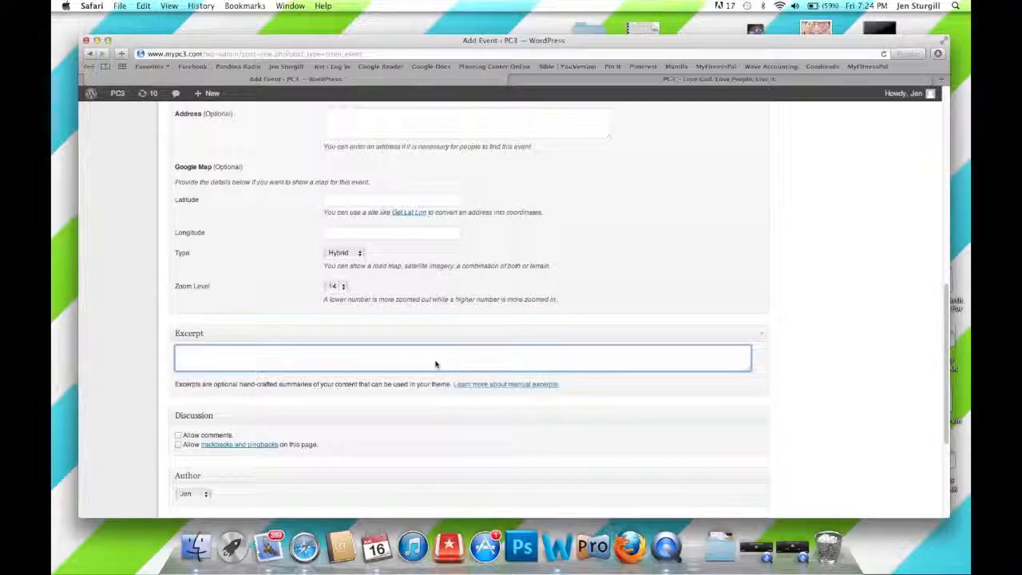
scroll(693, 330, "up", 5)
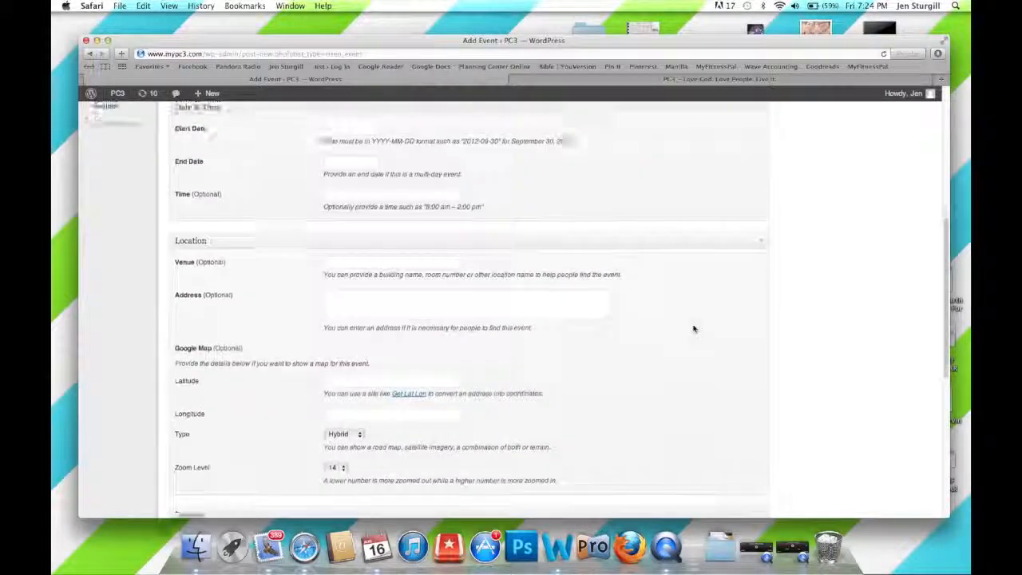
scroll(693, 329, "down", 10)
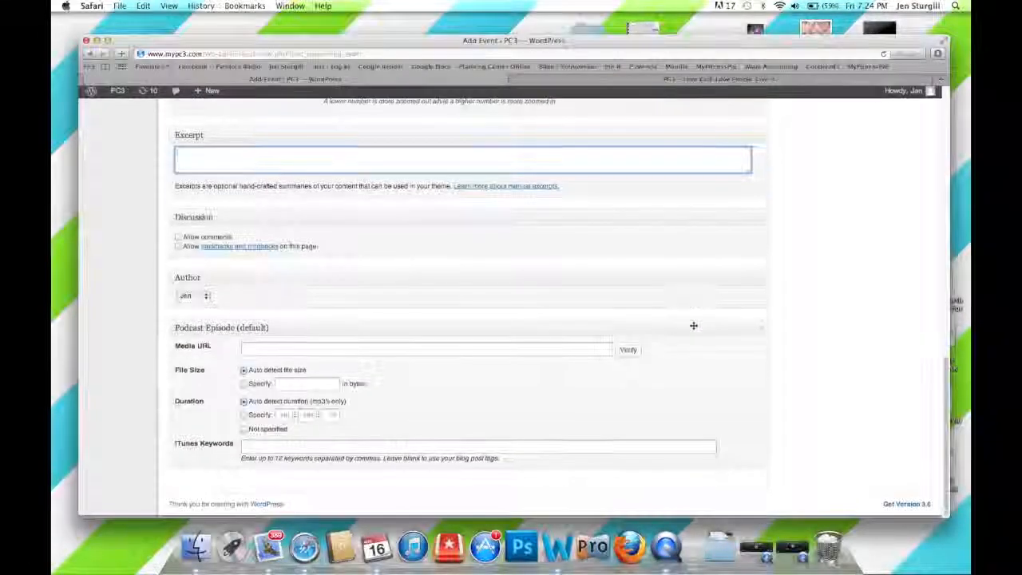
scroll(693, 326, "up", 20)
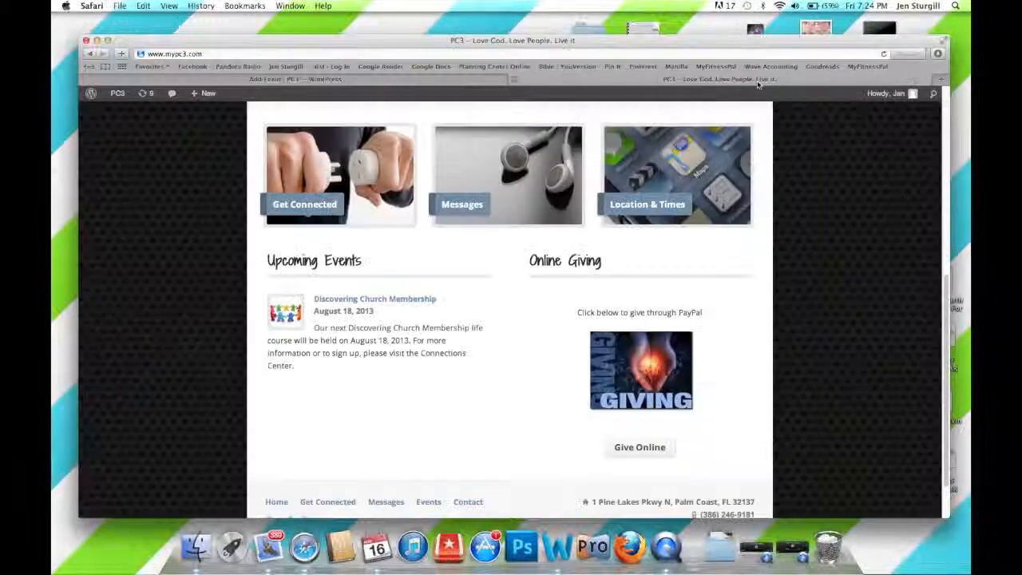
- On the public PC3 site, view the Events page and examine the details page of the "Discovering Church Membership" event
left_click(758, 80)
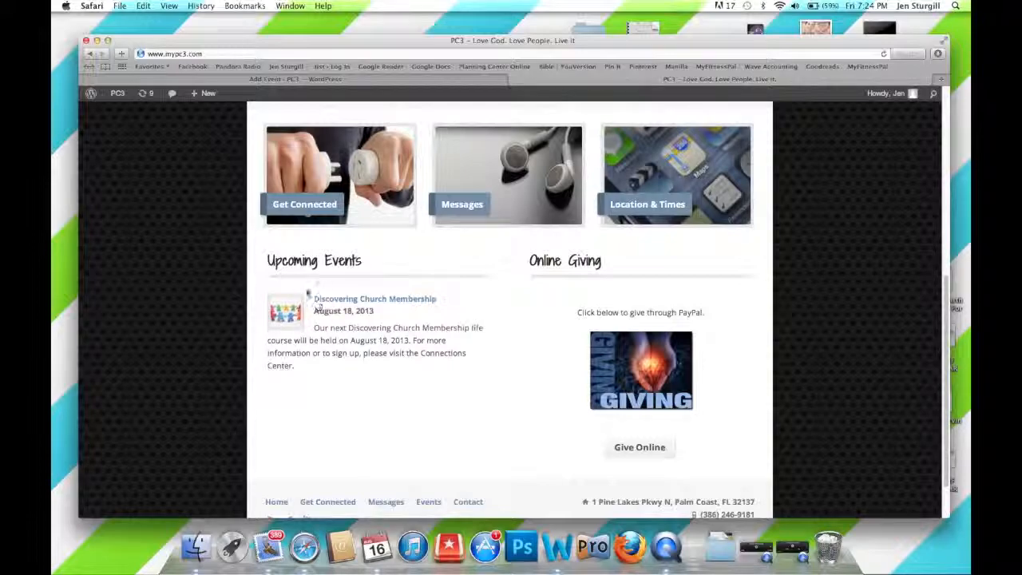
scroll(304, 292, "up", 5)
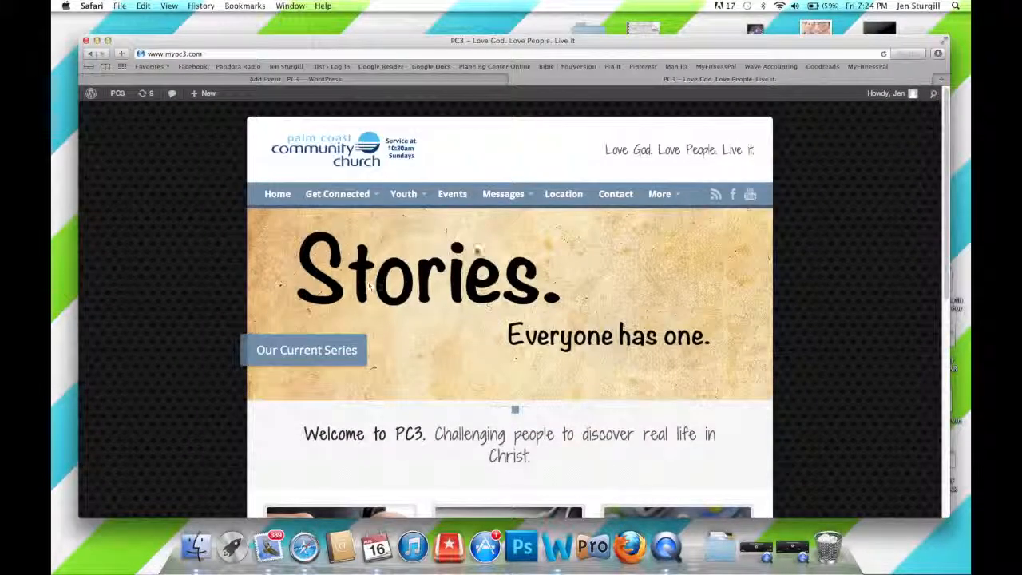
left_click(453, 195)
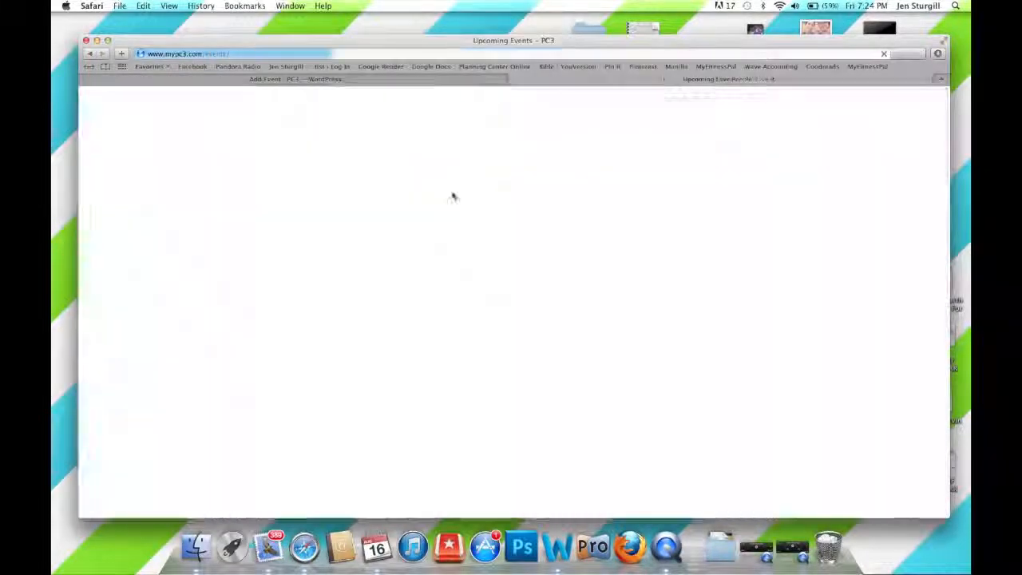
scroll(453, 195, "down", 5)
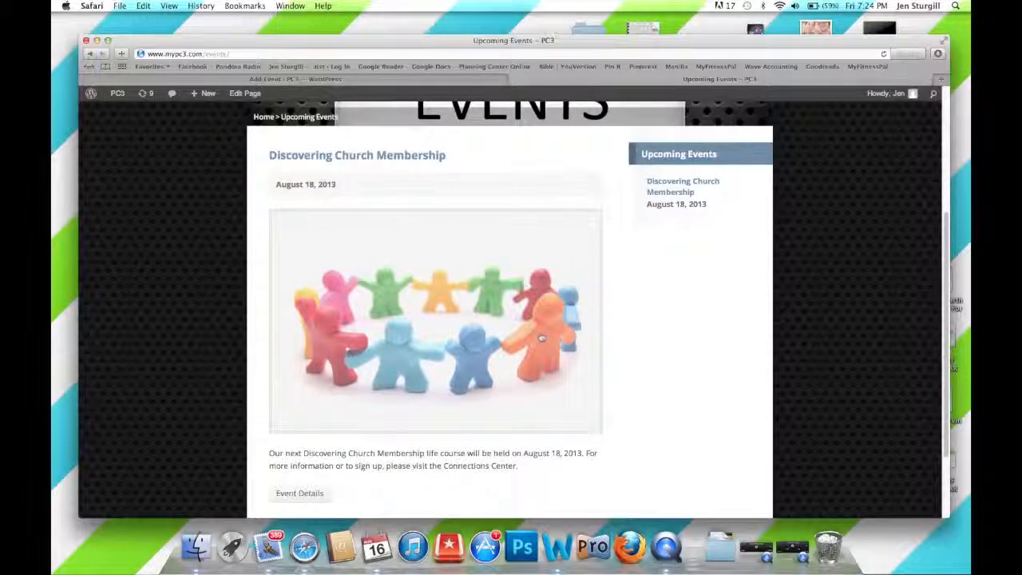
left_click(371, 162)
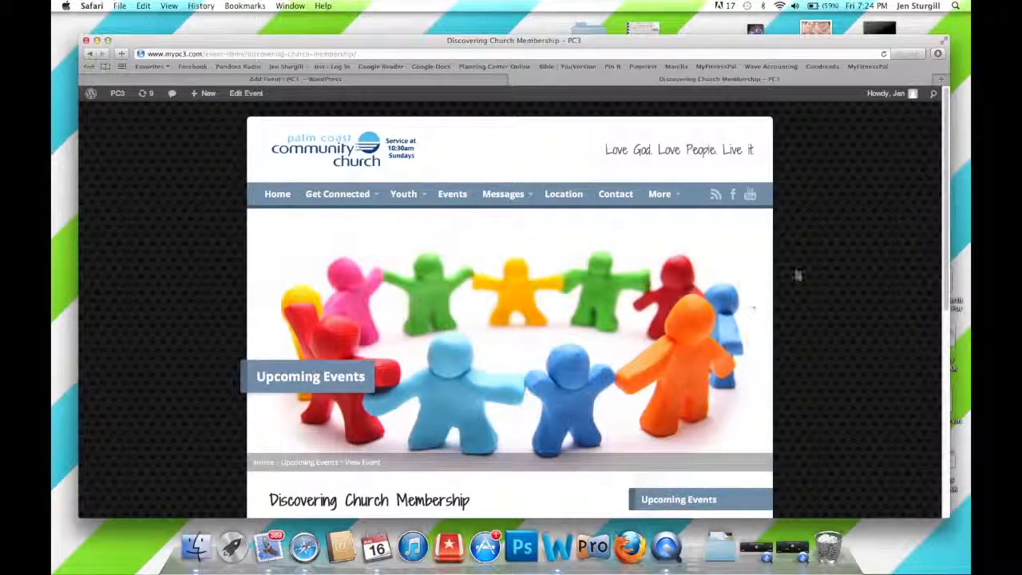
scroll(844, 235, "down", 4)
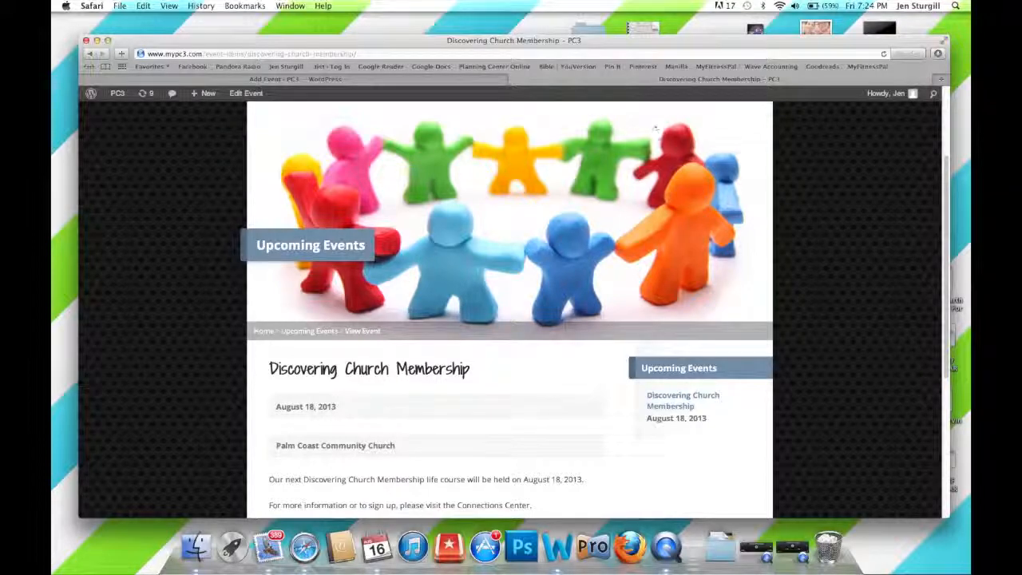
- Back in the Add Event form, upload the JPEG photo beginning with "931333" from the Desktop for the event's featured image
left_click(493, 82)
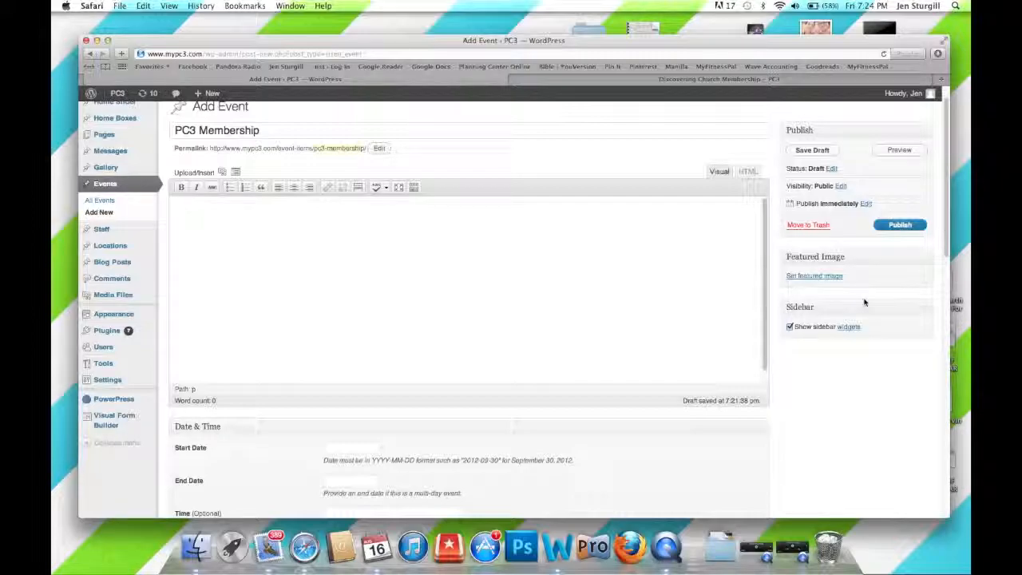
left_click(822, 278)
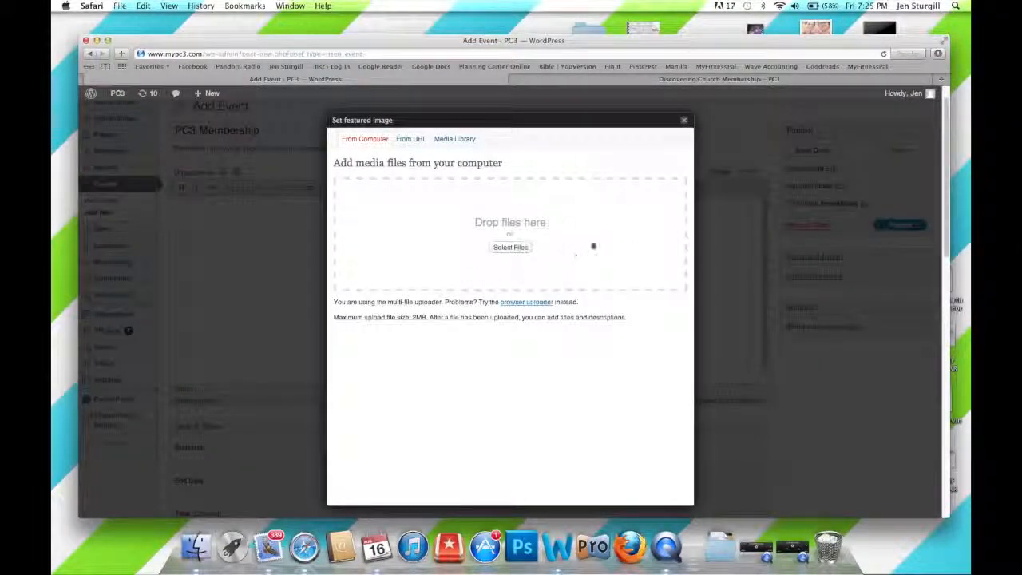
left_click(511, 248)
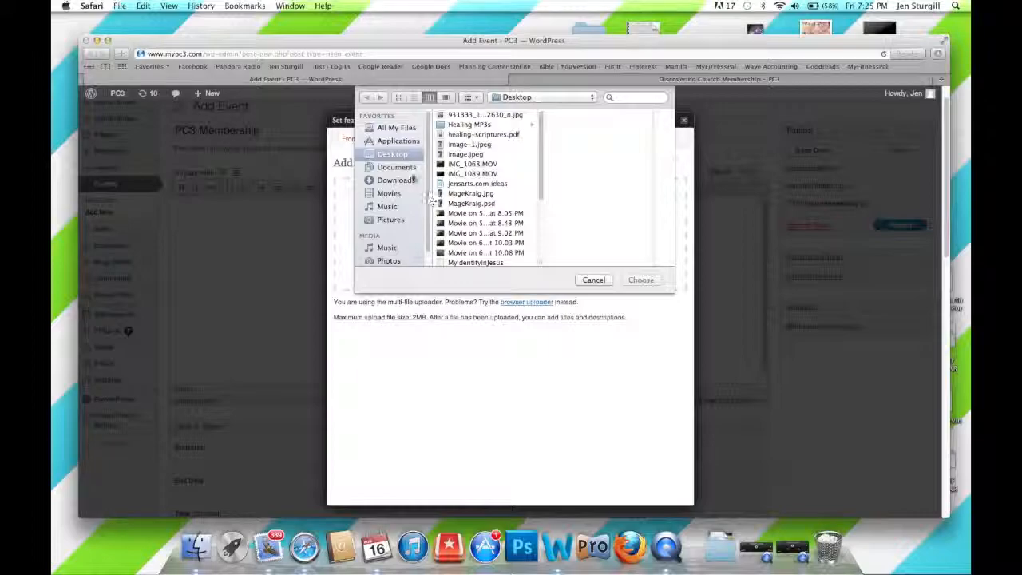
left_click(593, 281)
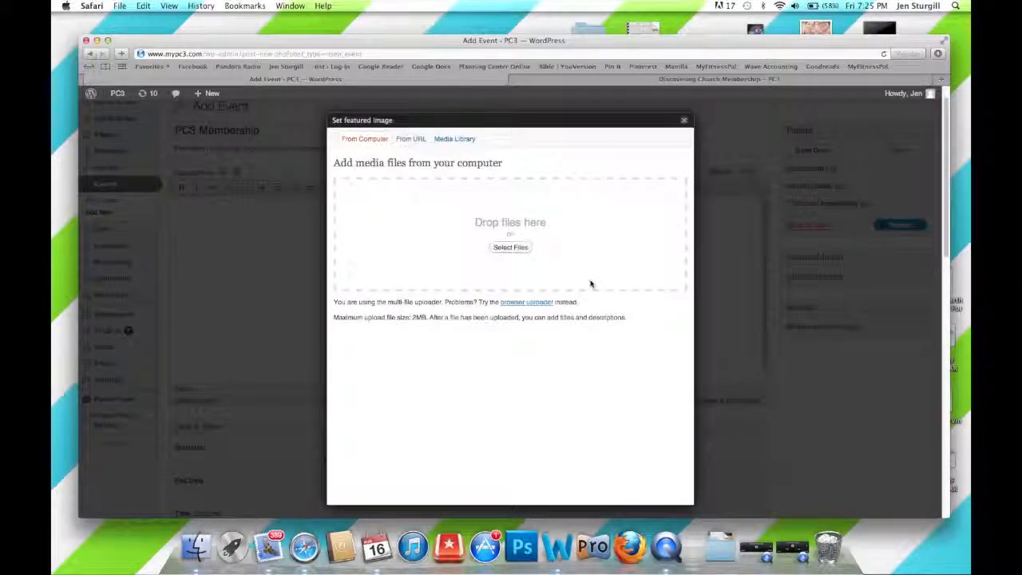
left_click(511, 248)
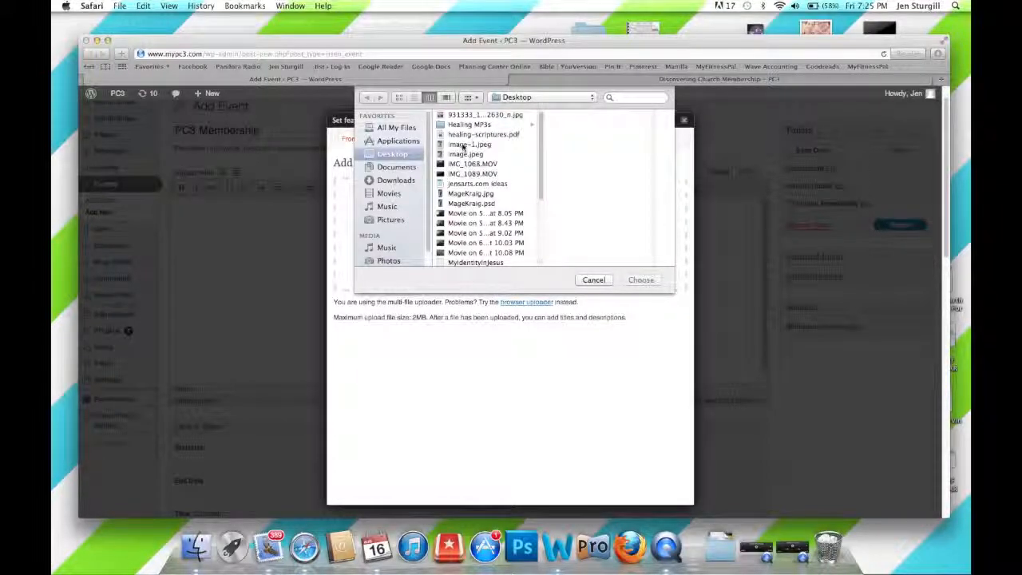
scroll(472, 136, "down", 5)
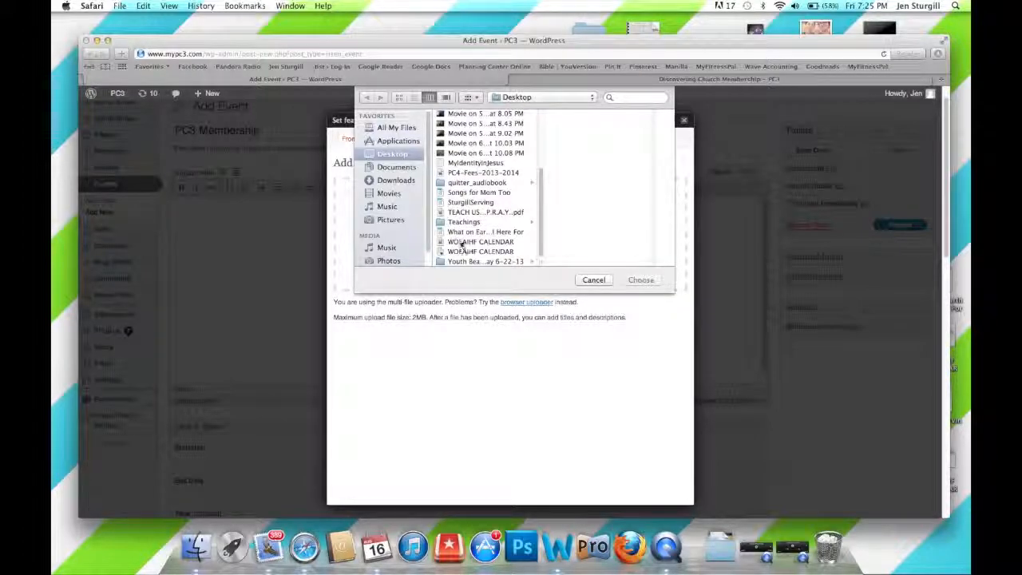
scroll(474, 193, "up", 5)
scroll(475, 197, "up", 3)
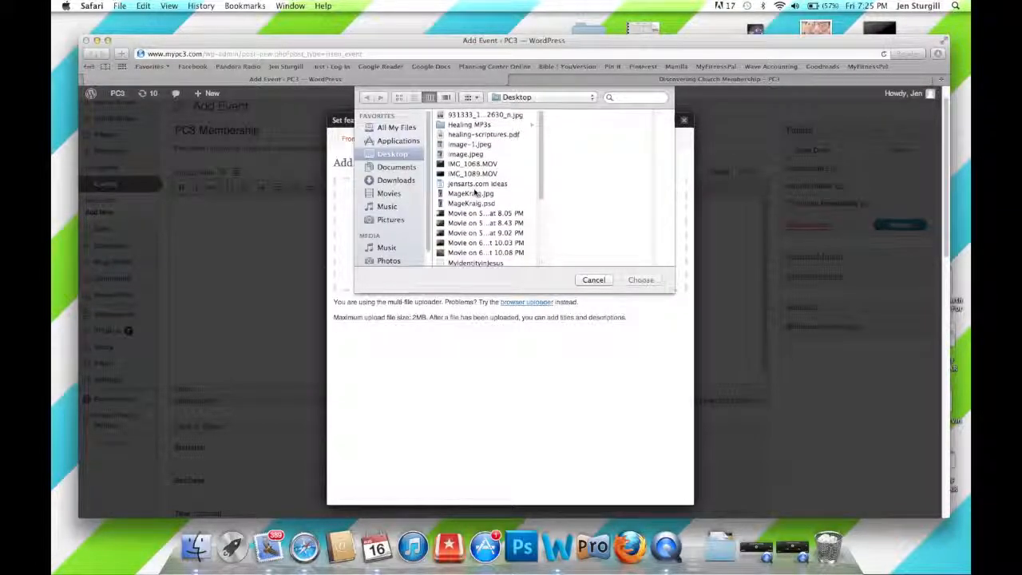
left_click(476, 115)
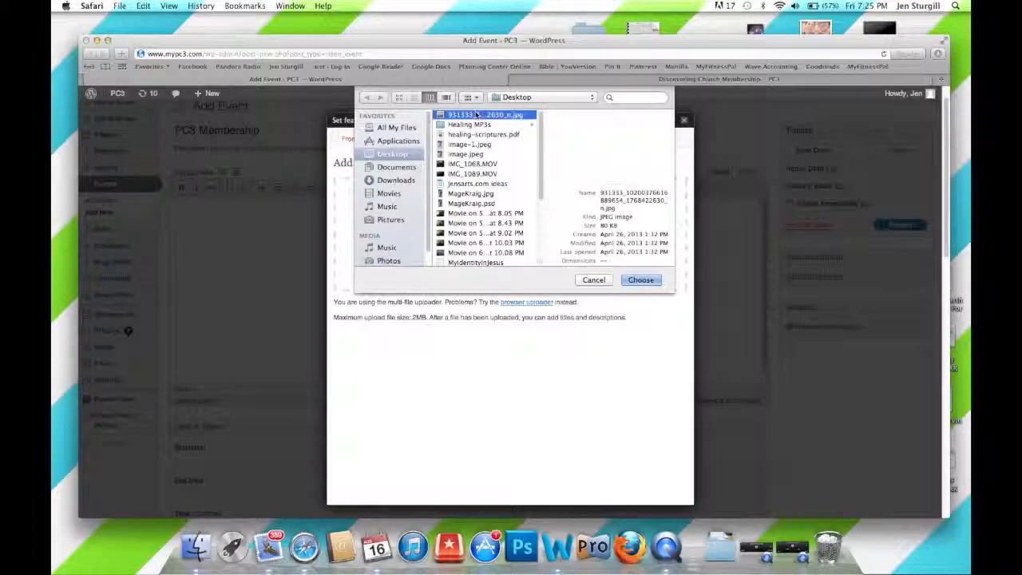
left_click(640, 281)
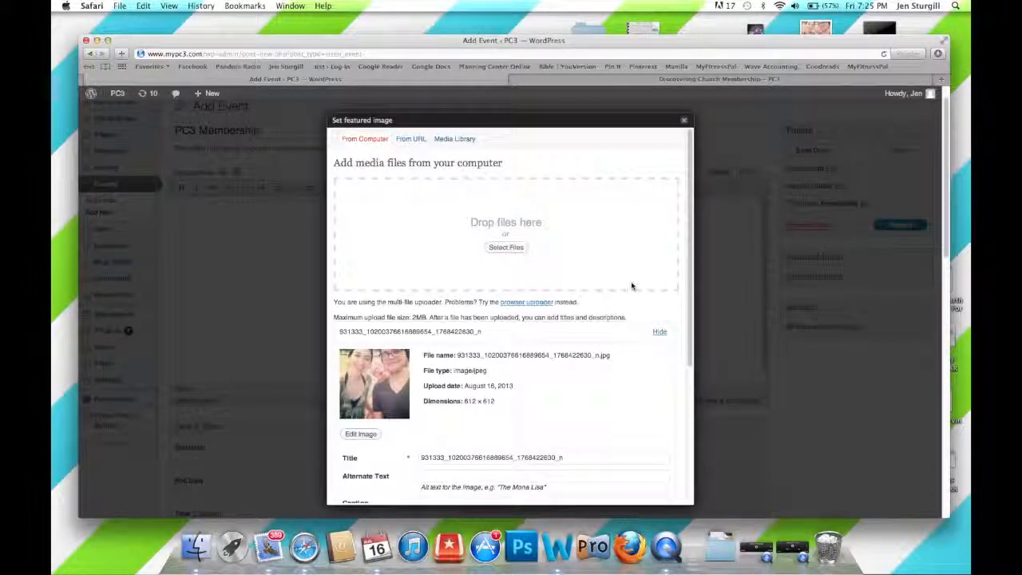
- Assign the uploaded photo as the event's featured image and close the image dialog
scroll(631, 286, "down", 1)
scroll(632, 286, "down", 5)
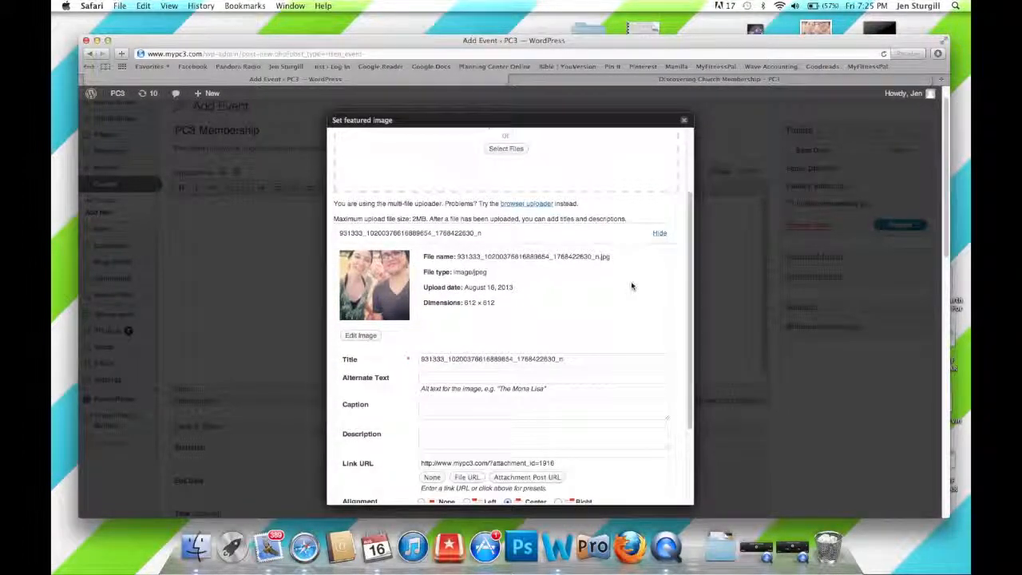
left_click(596, 272)
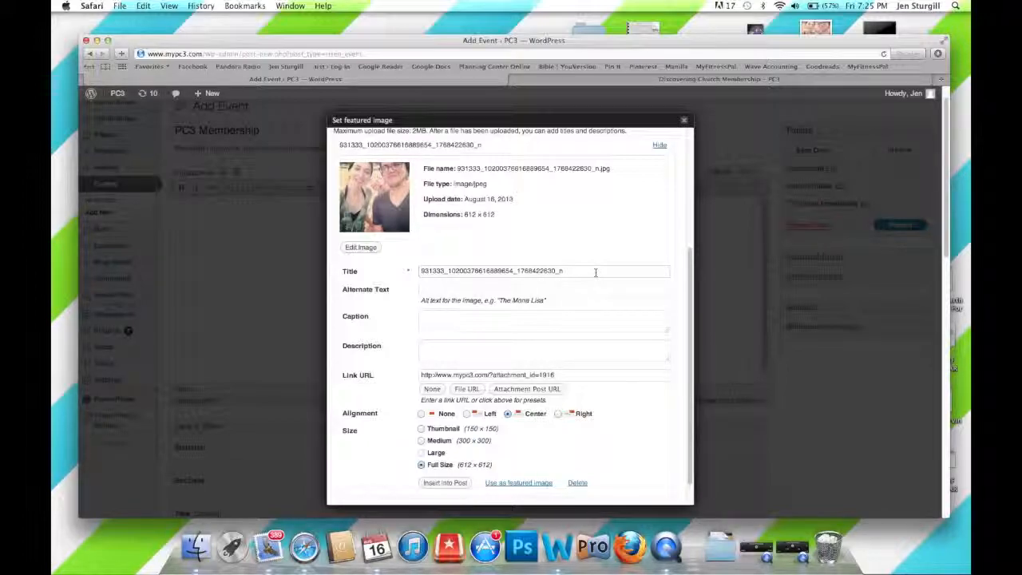
scroll(596, 273, "down", 3)
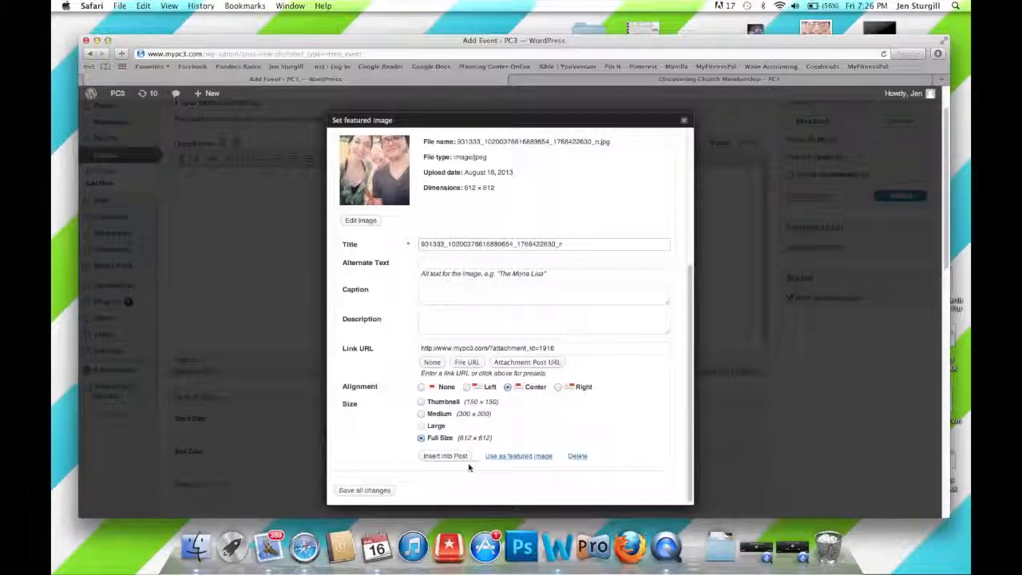
left_click(503, 459)
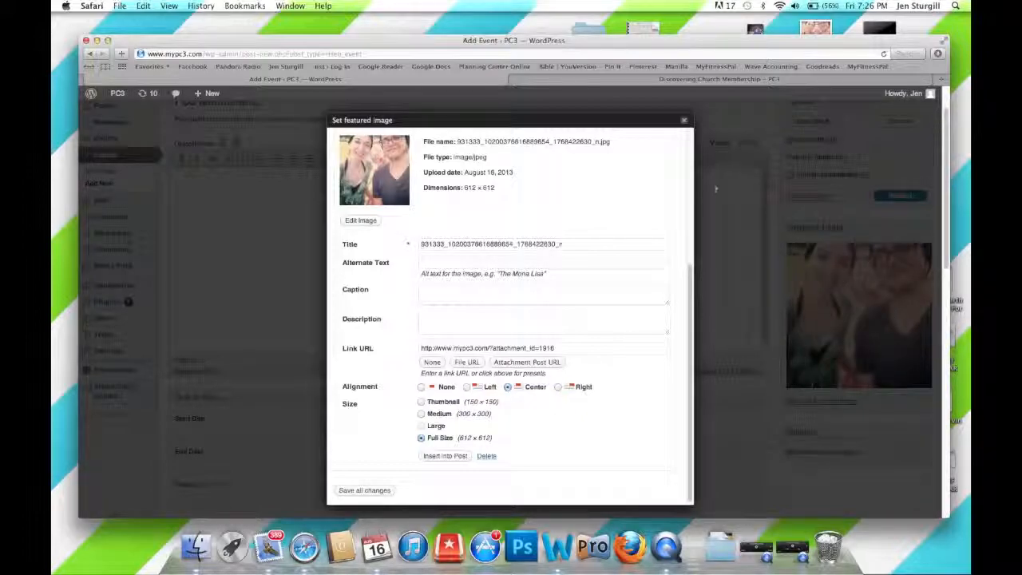
left_click(684, 123)
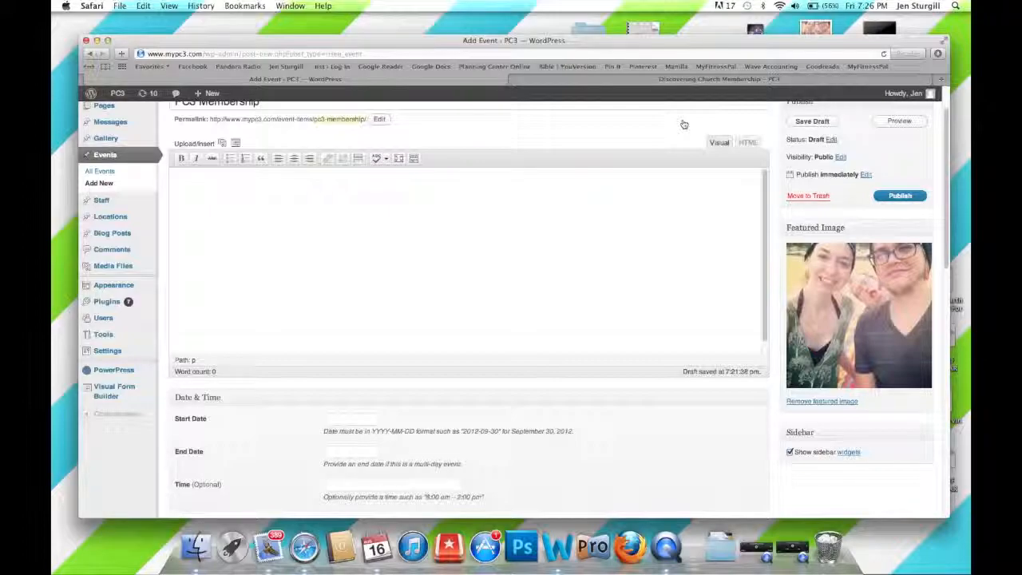
- Remove the featured image from the "PC3 Membership" event
scroll(683, 124, "up", 3)
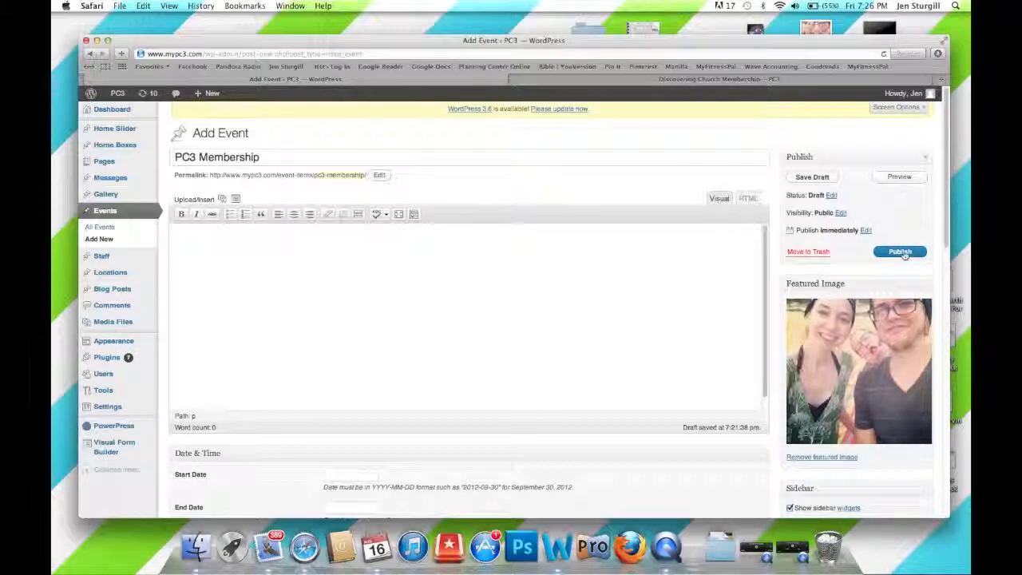
left_click(897, 180)
left_click(805, 458)
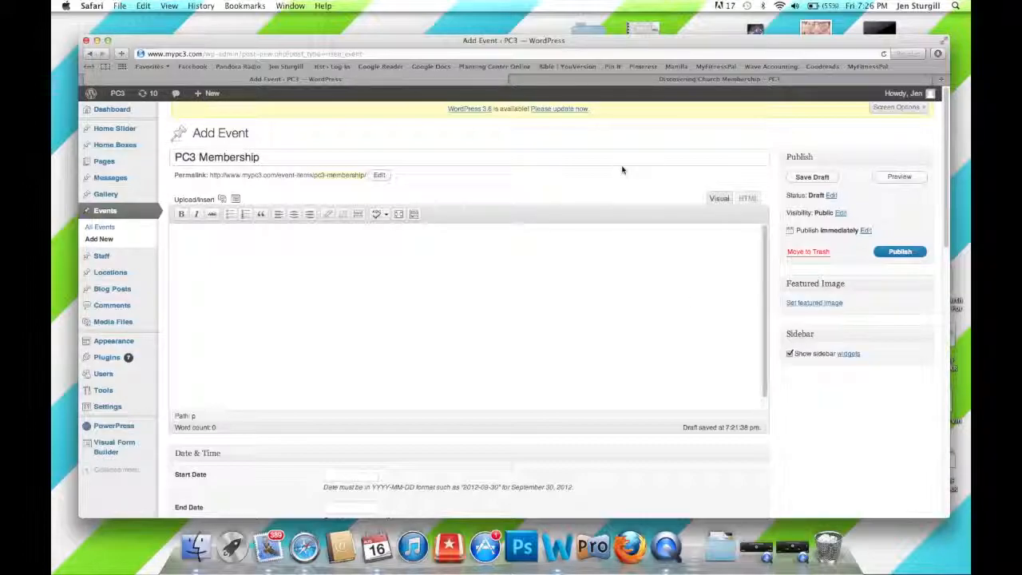